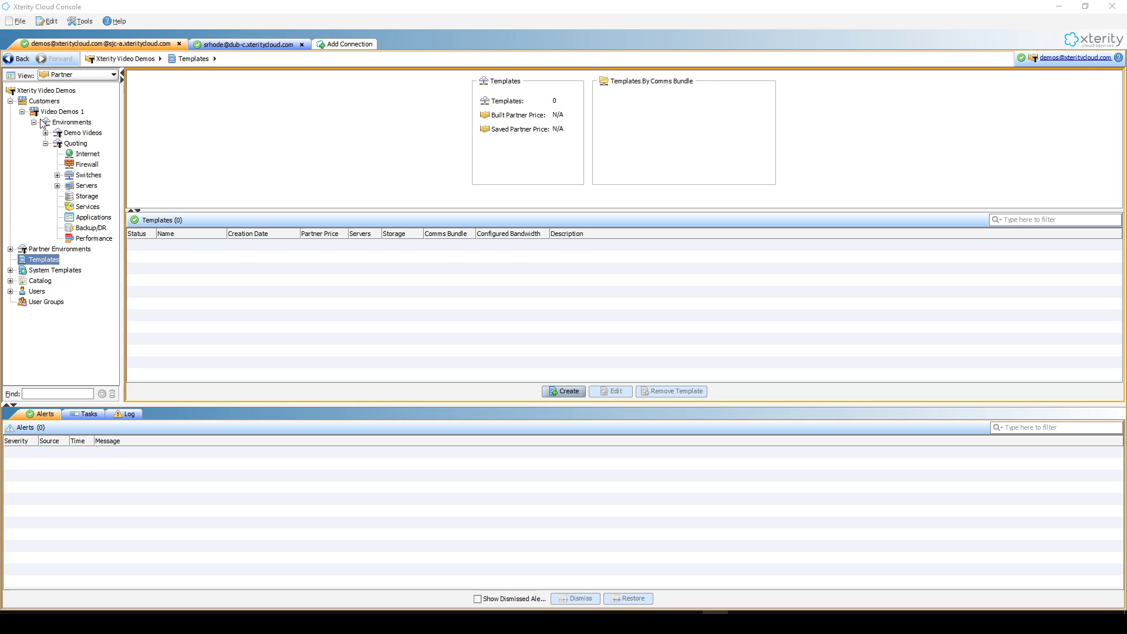
- Create a new partner template from scratch in the Designer, keeping the name Template1, and maximize its design window
right_click(45, 263)
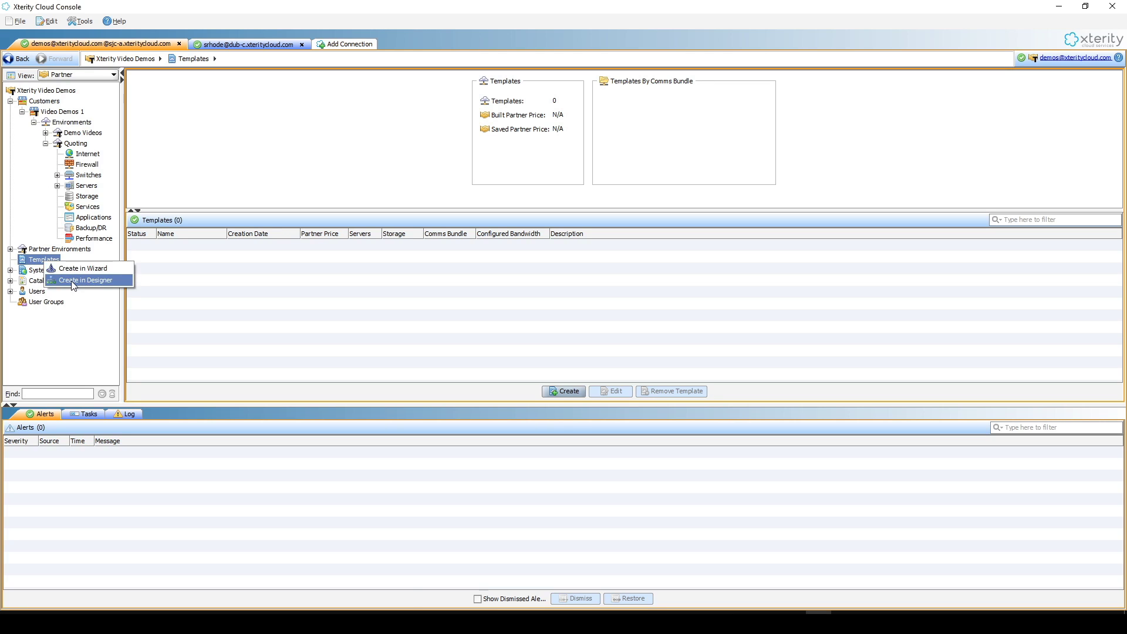
click(74, 282)
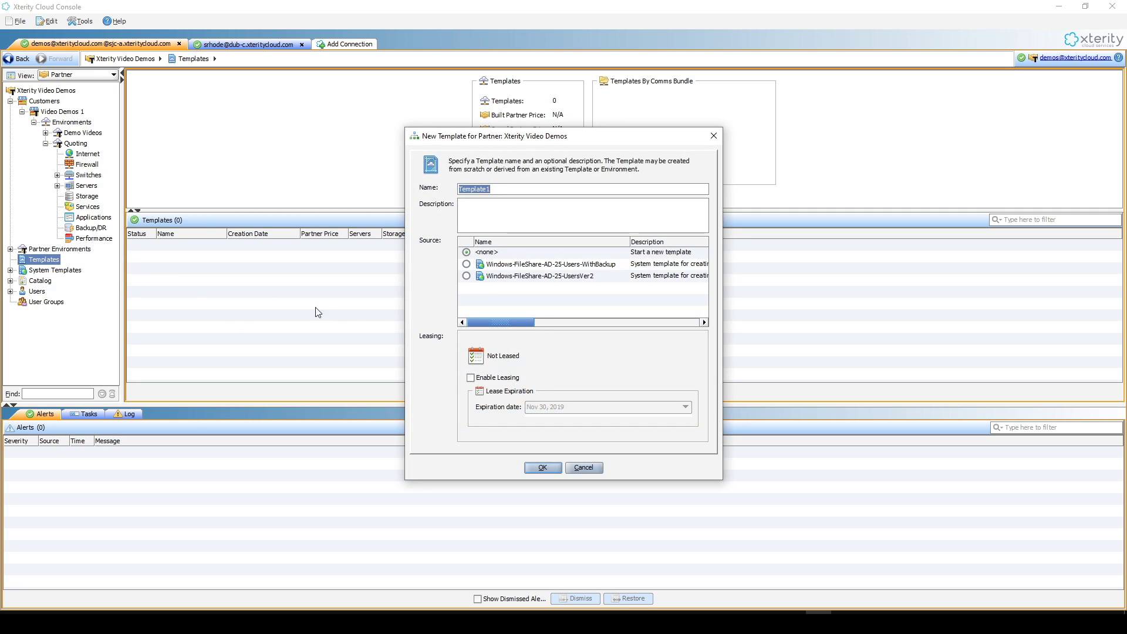
click(544, 467)
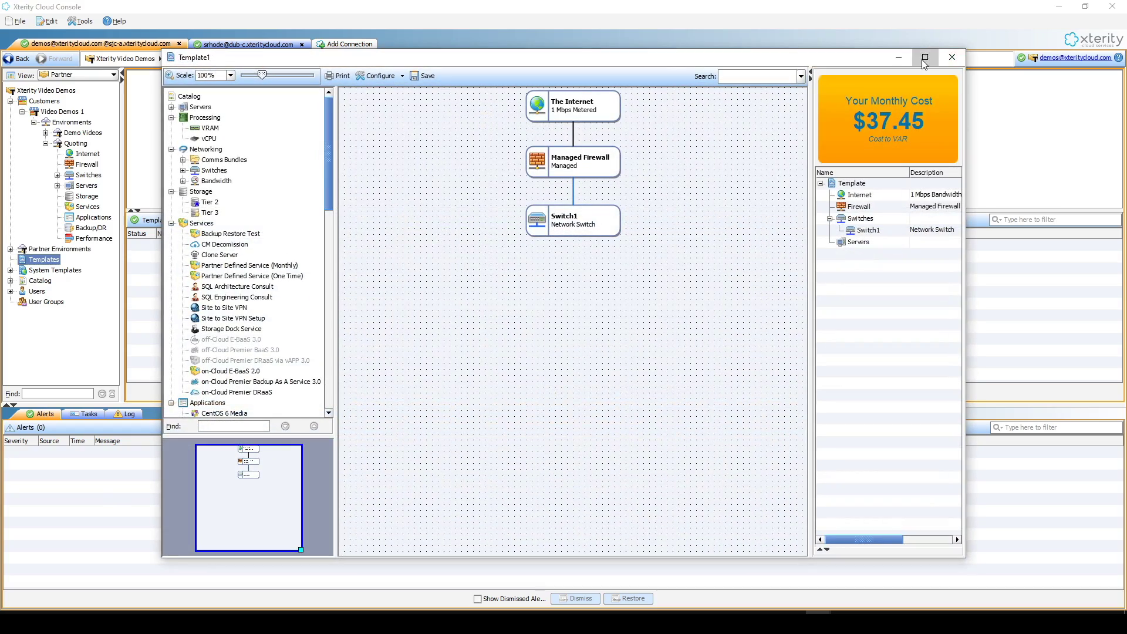
click(925, 57)
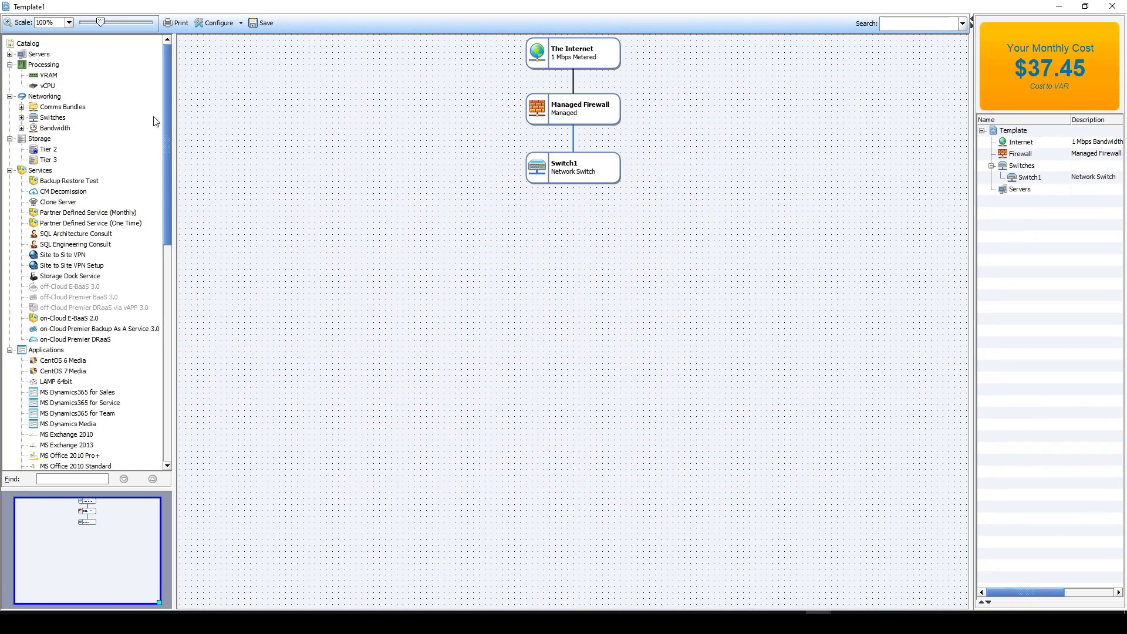
- Add a Win2k16 Standard server to the design, named web1, with 2 vCPUs and 4 GB of memory
click(9, 54)
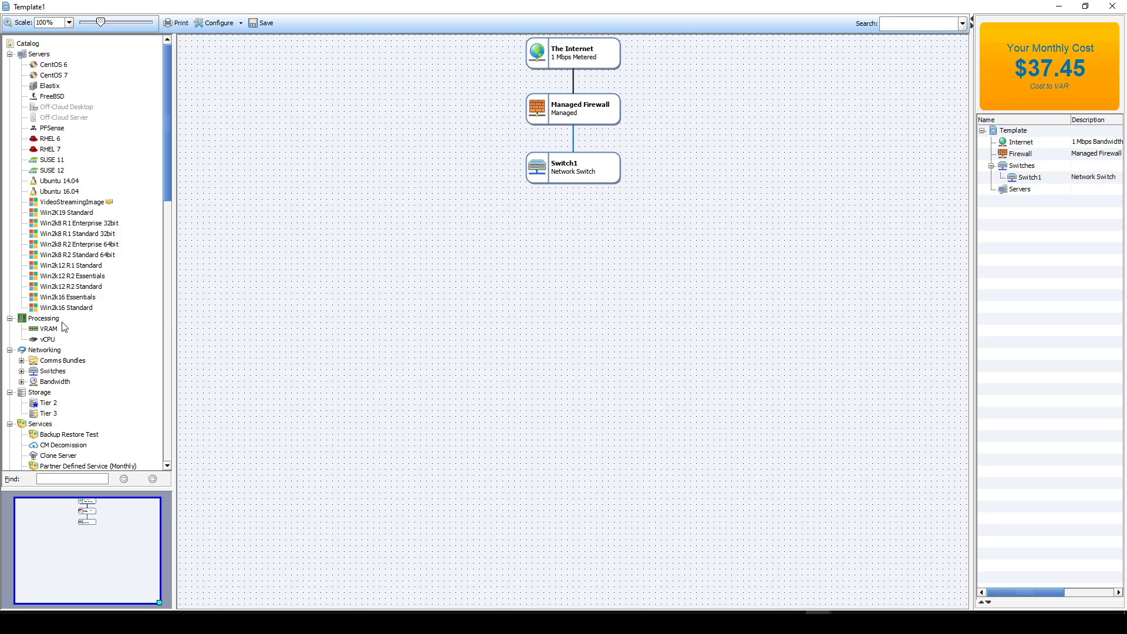
drag(61, 308, 483, 286)
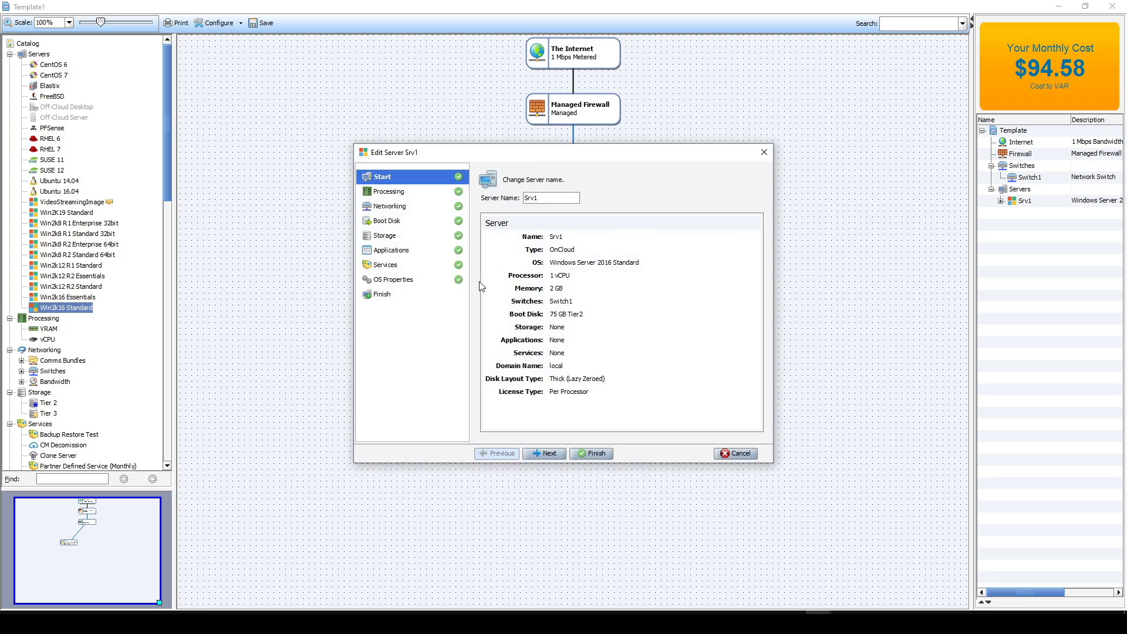
text(web1)
click(389, 193)
click(747, 260)
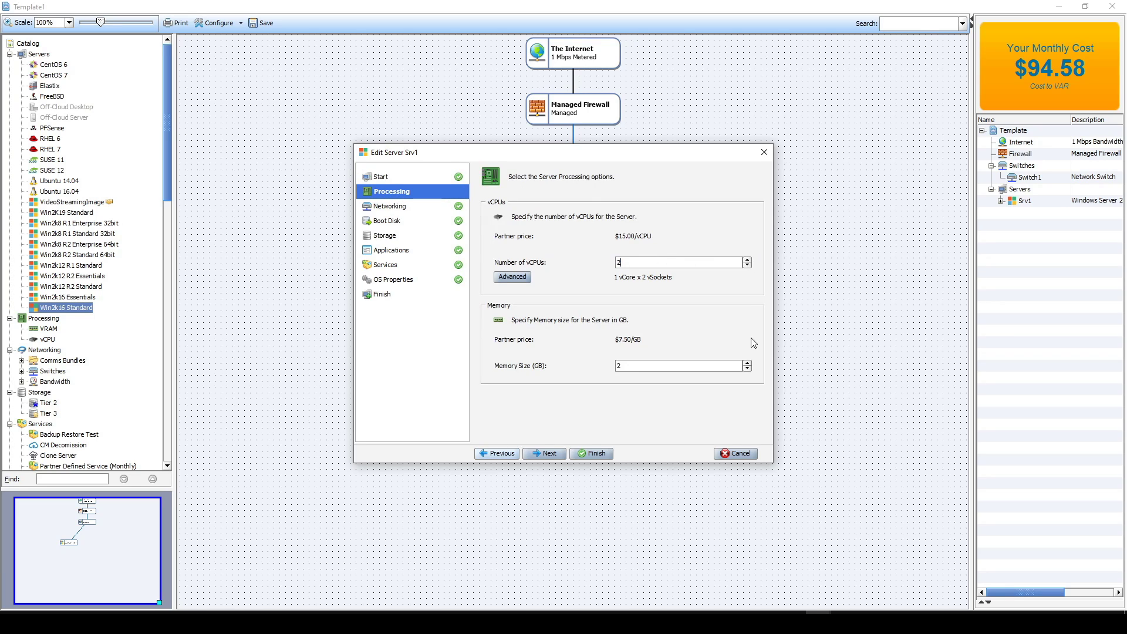
click(747, 364)
- Request a public IP address on web1's Switch1 connection and apply the server configuration
click(390, 206)
click(624, 234)
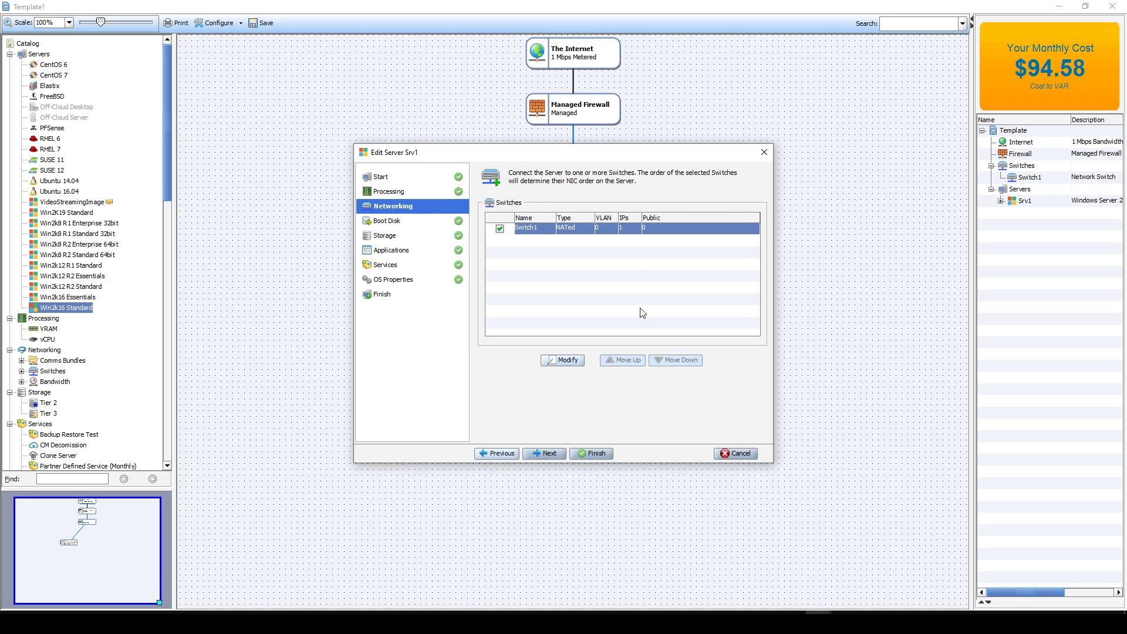
click(577, 361)
click(540, 305)
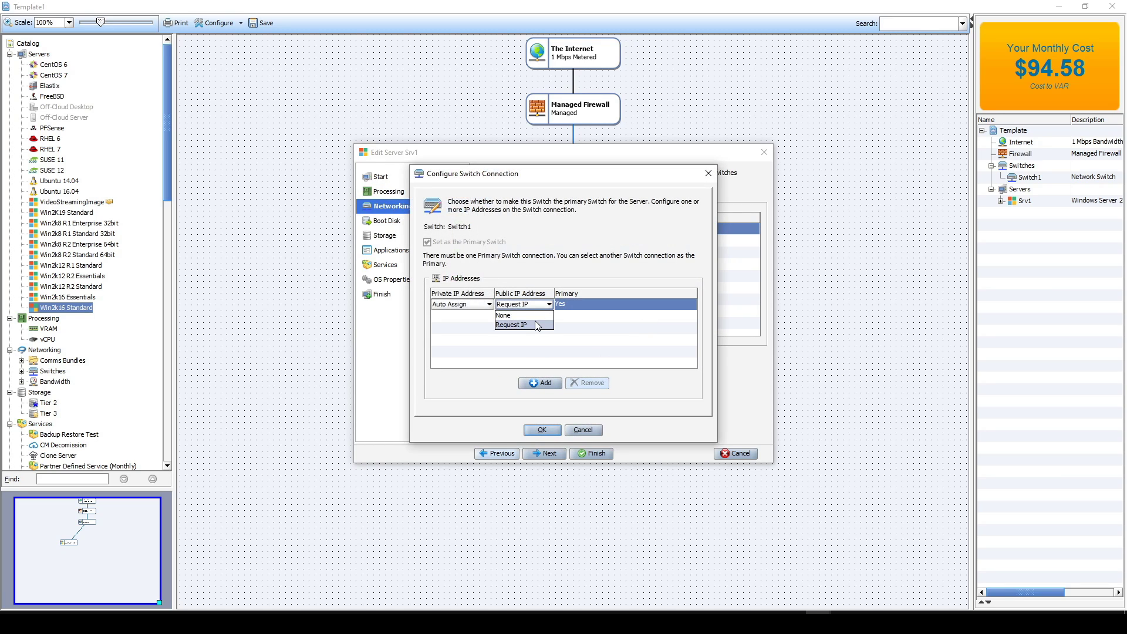
click(539, 324)
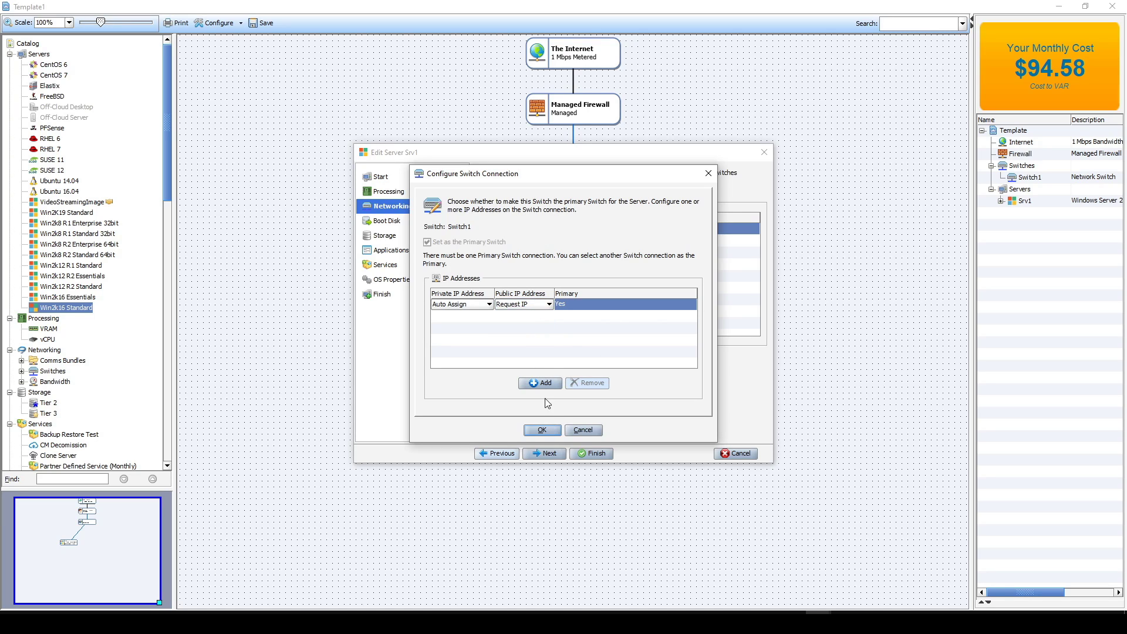
click(549, 431)
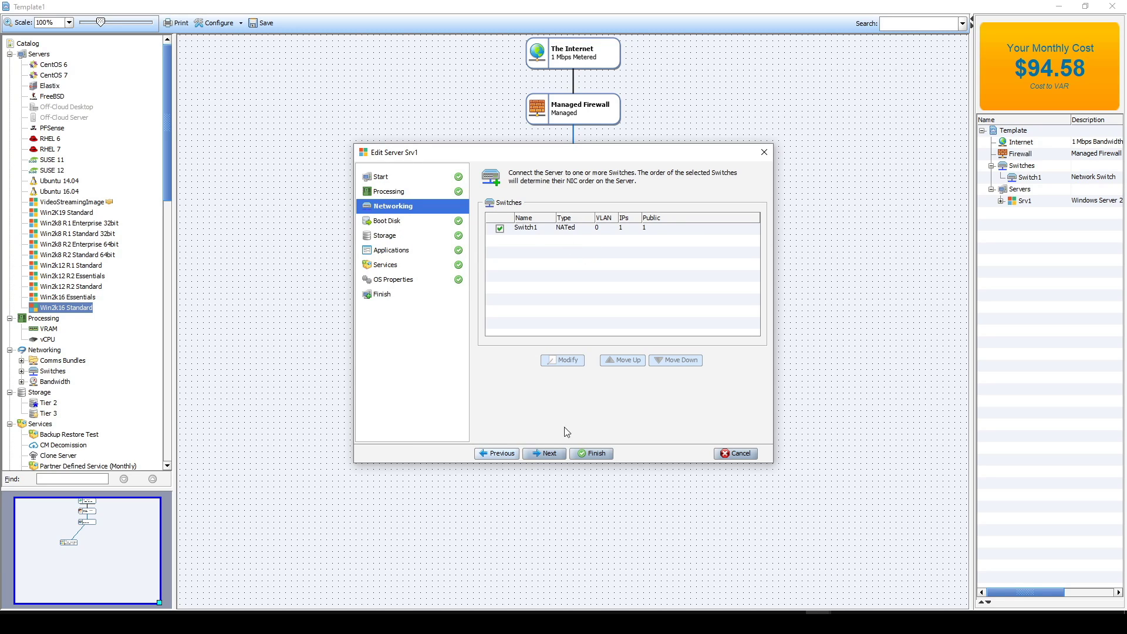
click(591, 453)
click(549, 453)
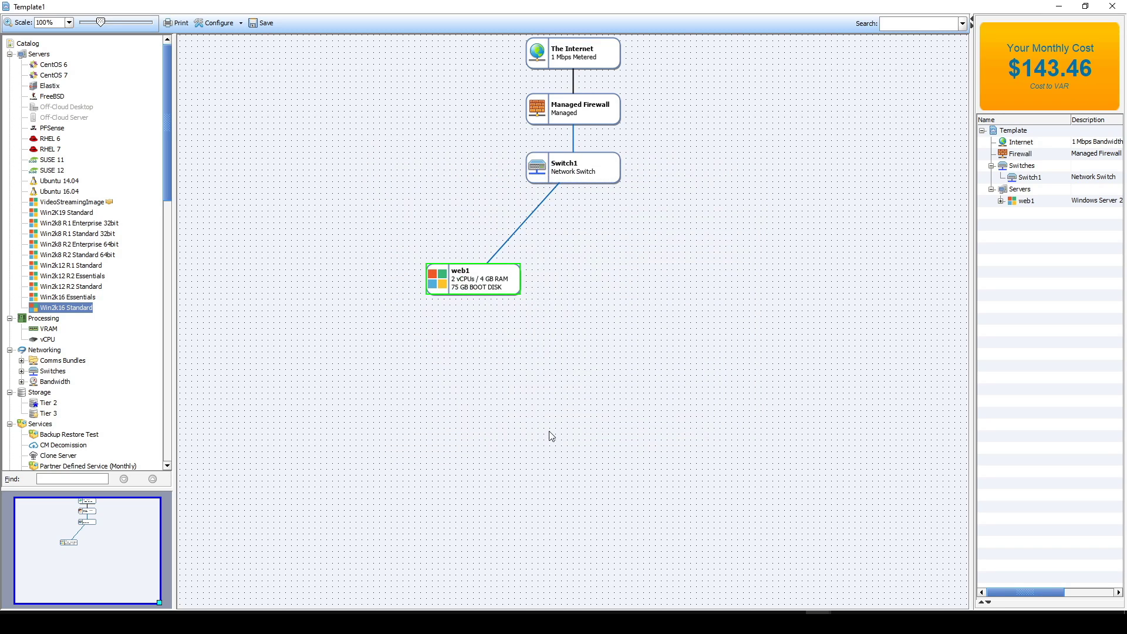
- Align web1 directly below Switch1 and add two Mid Tier Switches beneath it, linking the upper one to web1
drag(491, 273, 567, 253)
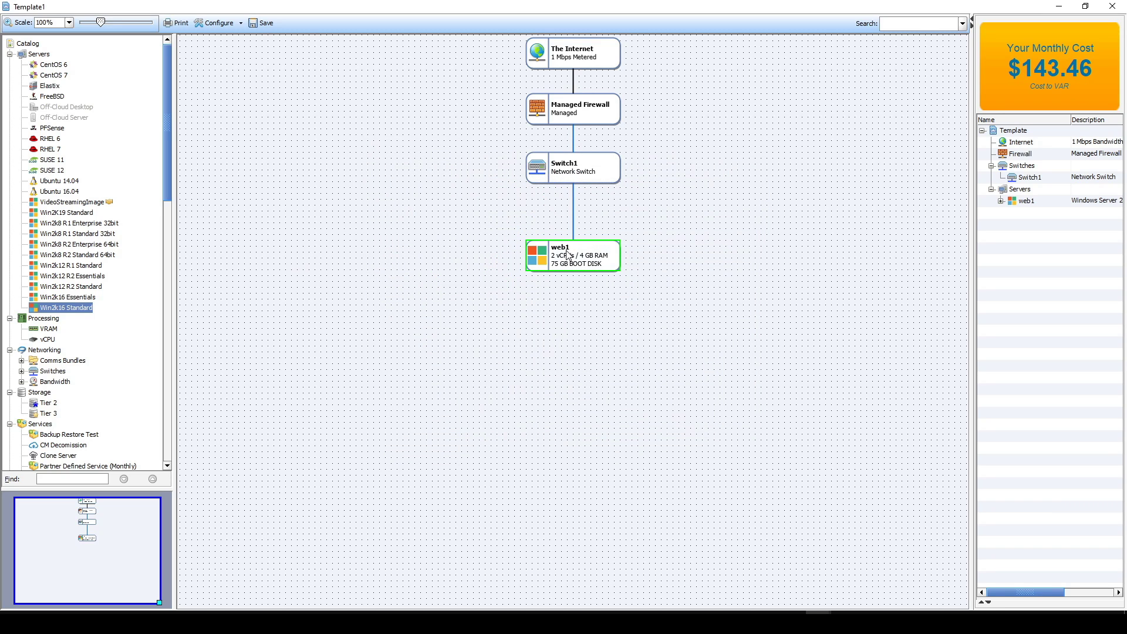
click(21, 371)
mouse_move(58, 392)
mouse_down()
mouse_move(569, 354)
mouse_move(593, 310)
mouse_move(580, 264)
mouse_up()
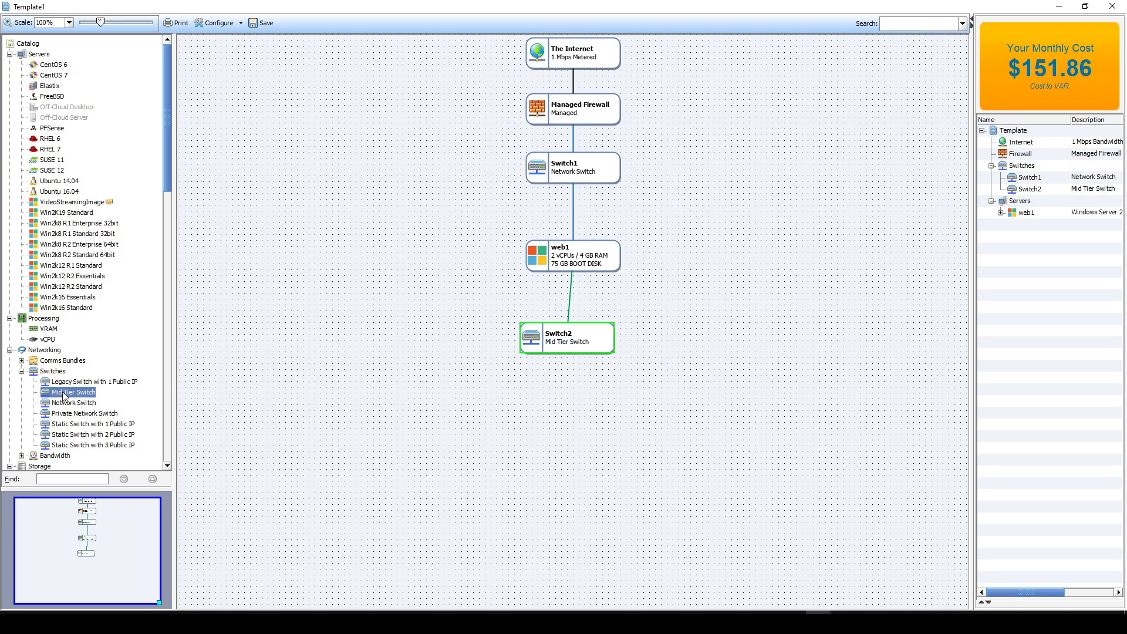
drag(66, 394, 568, 471)
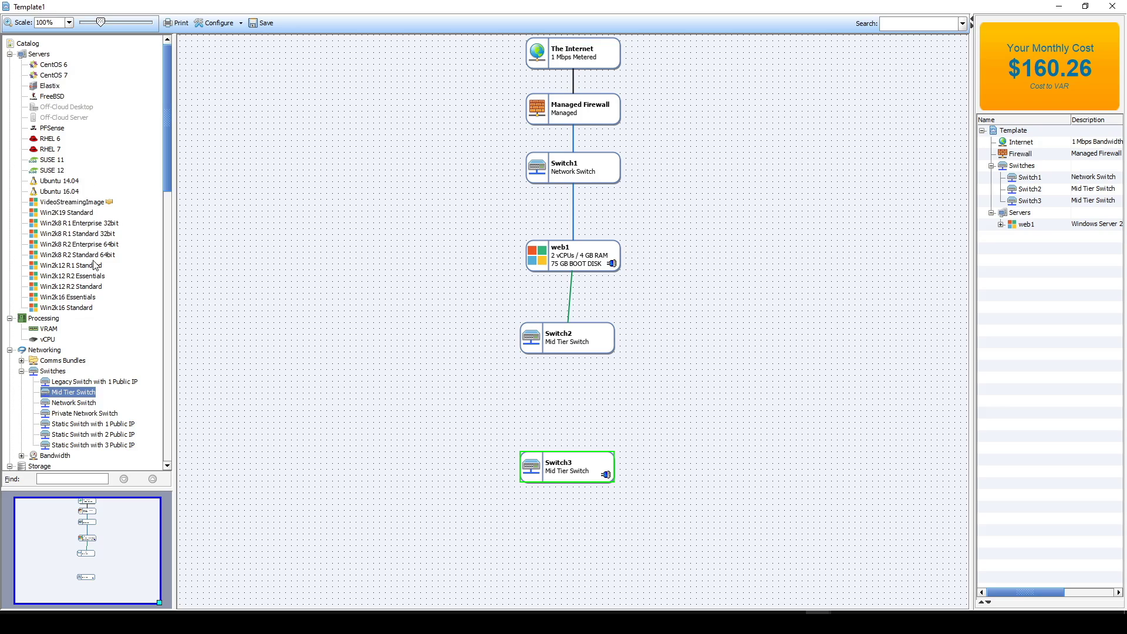
- Add a VideoStreamingImage server between Switch2 and Switch3, replacing its Switch1 link with connections to both of those switches
mouse_move(65, 204)
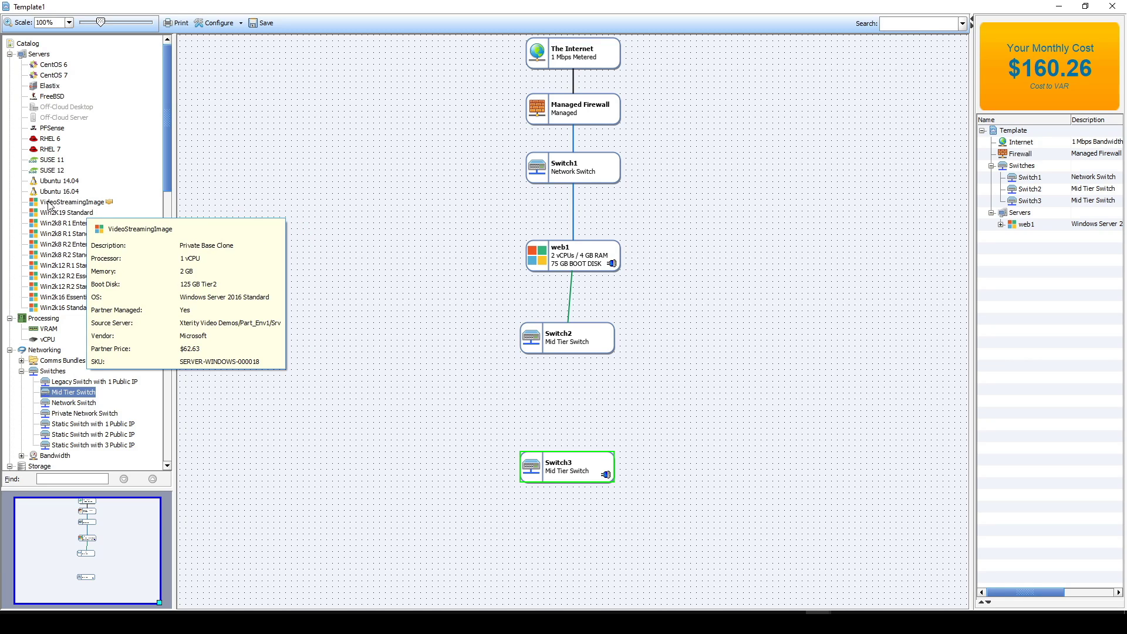
drag(57, 203, 417, 355)
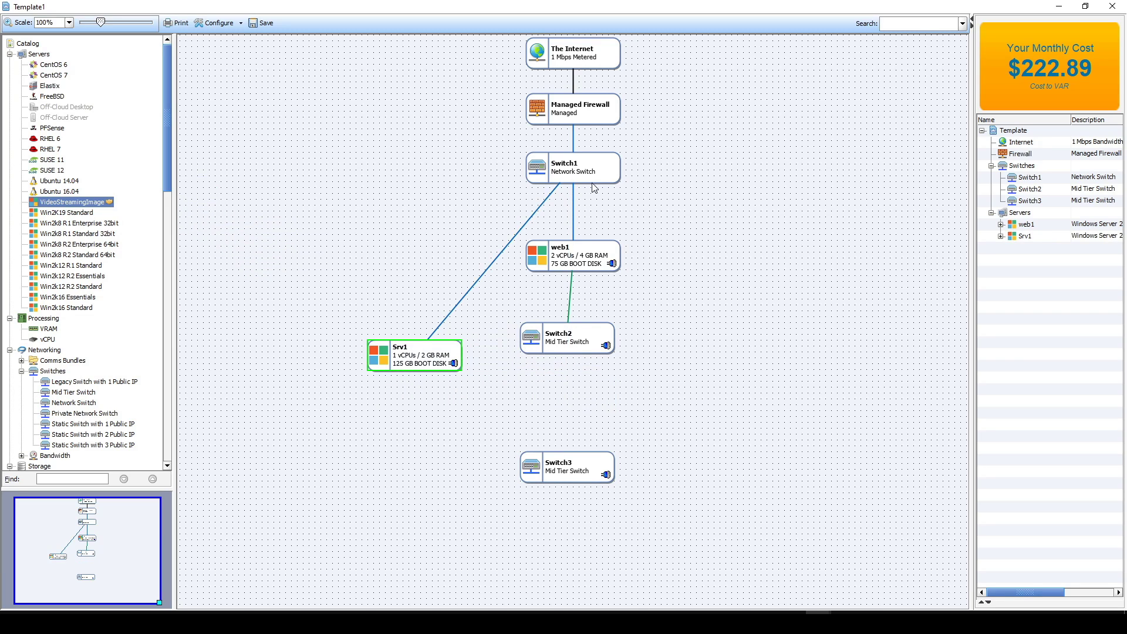
right_click(448, 322)
click(469, 327)
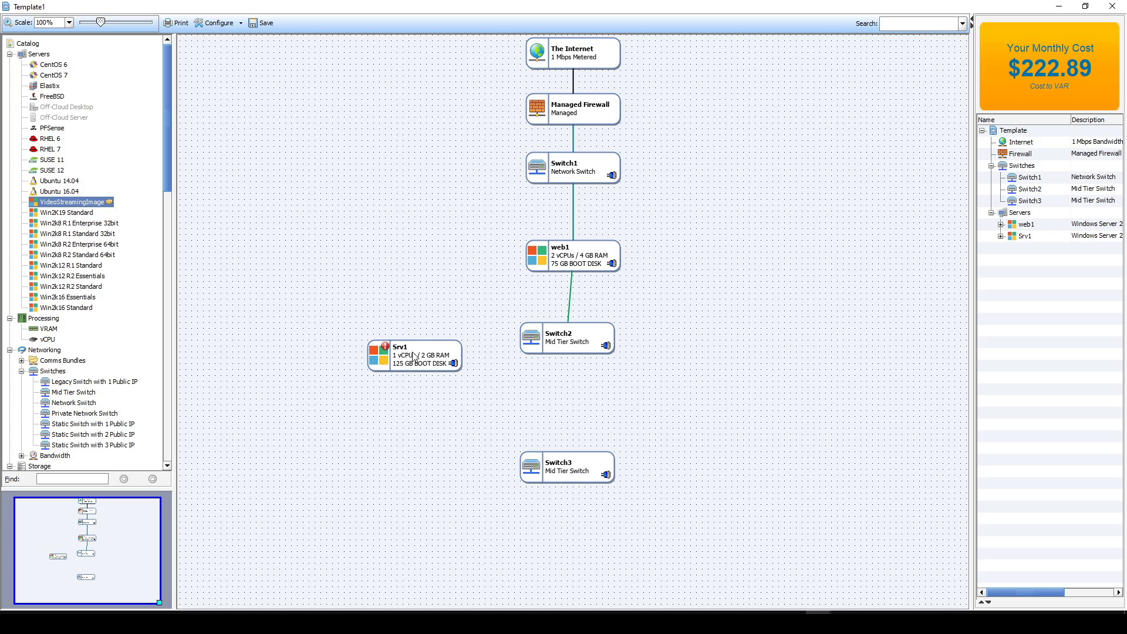
drag(414, 356, 566, 340)
drag(605, 416, 576, 474)
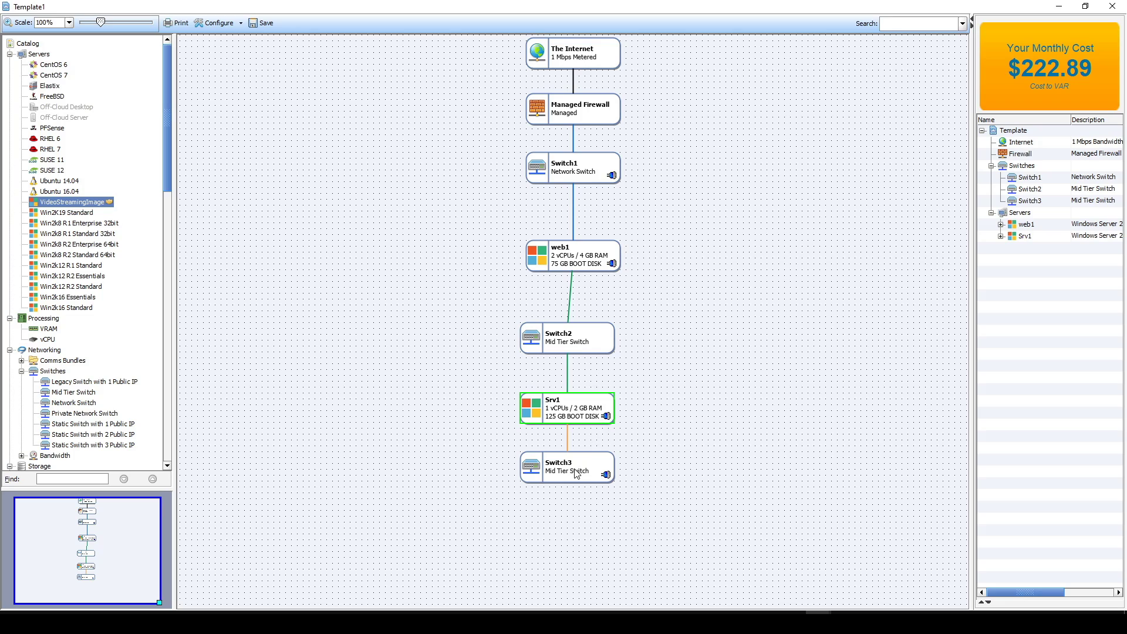
- Rename the server between Switch2 and Switch3 as app1 and set it to 4 vCPUs and 8 GB of memory
double_click(567, 413)
drag(521, 200, 519, 200)
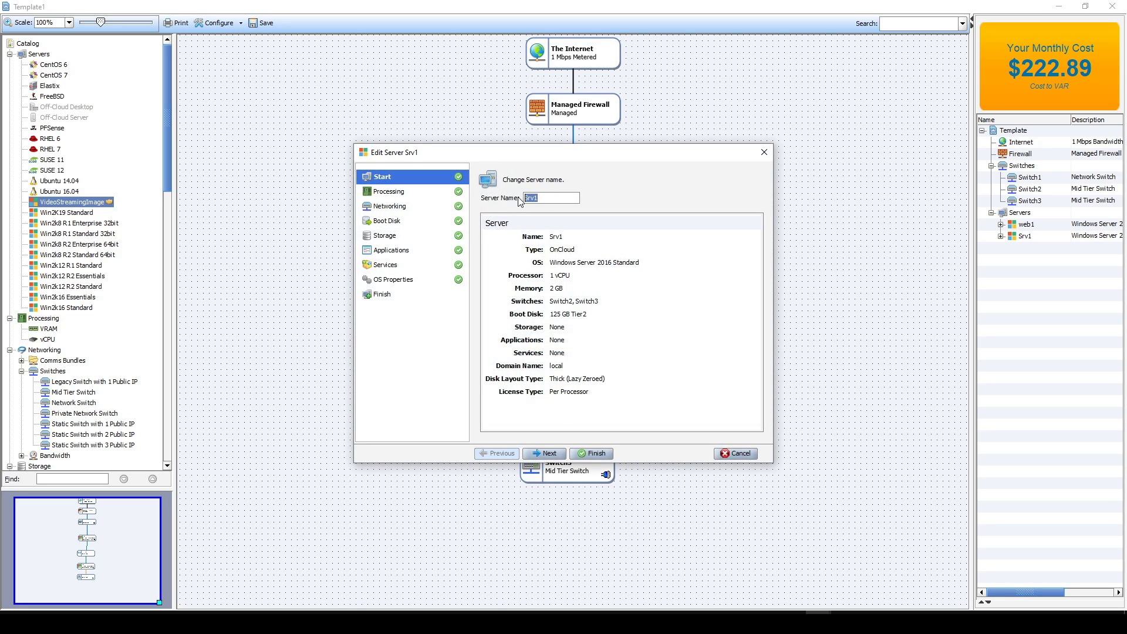
text(app1)
click(402, 191)
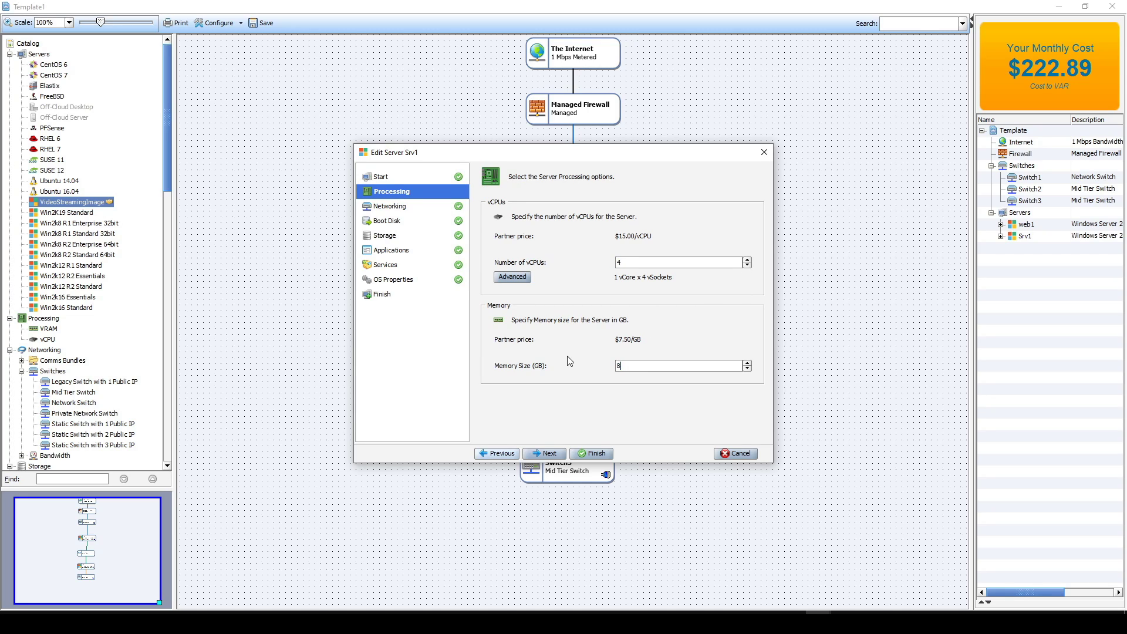
- Set app1's boot disk size to 250 GB and apply the server update
click(385, 222)
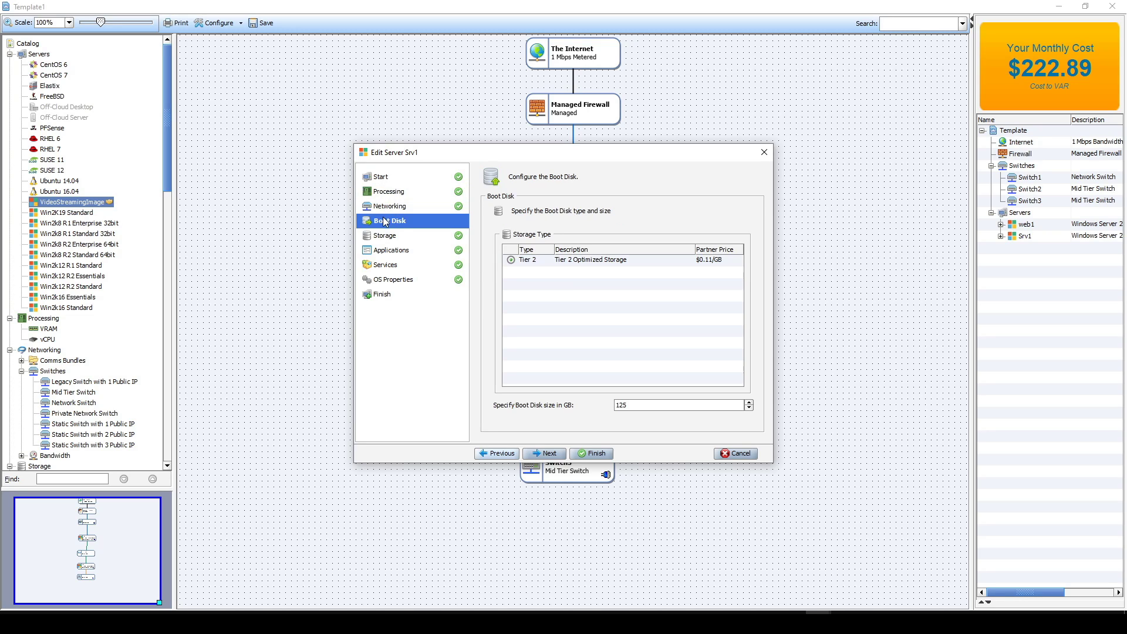
double_click(635, 407)
text(2)
click(379, 235)
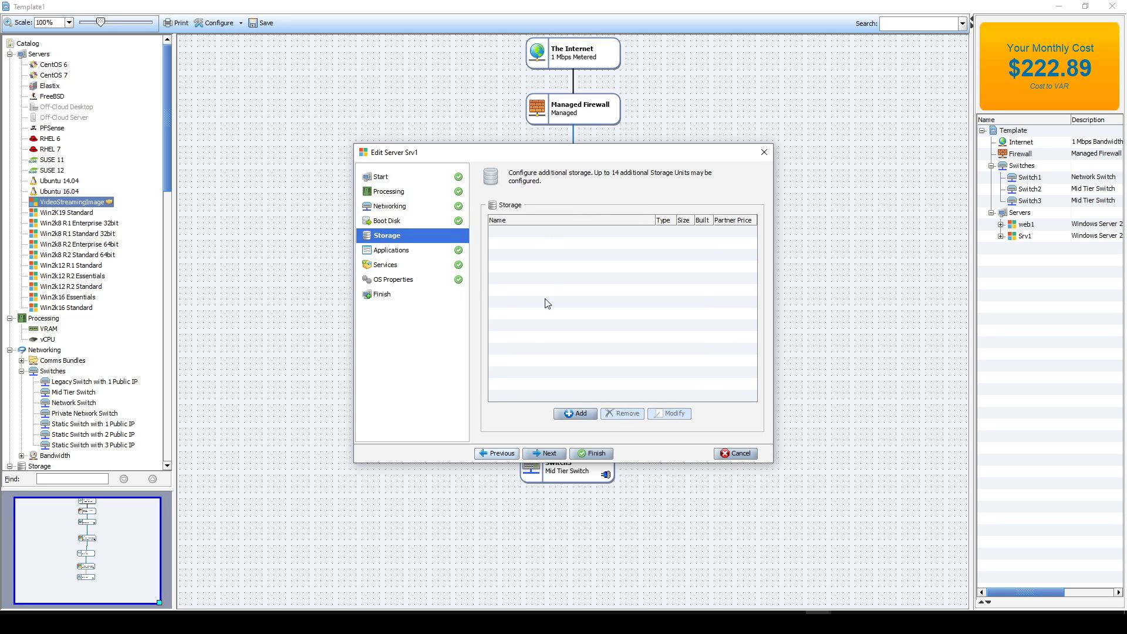
click(592, 453)
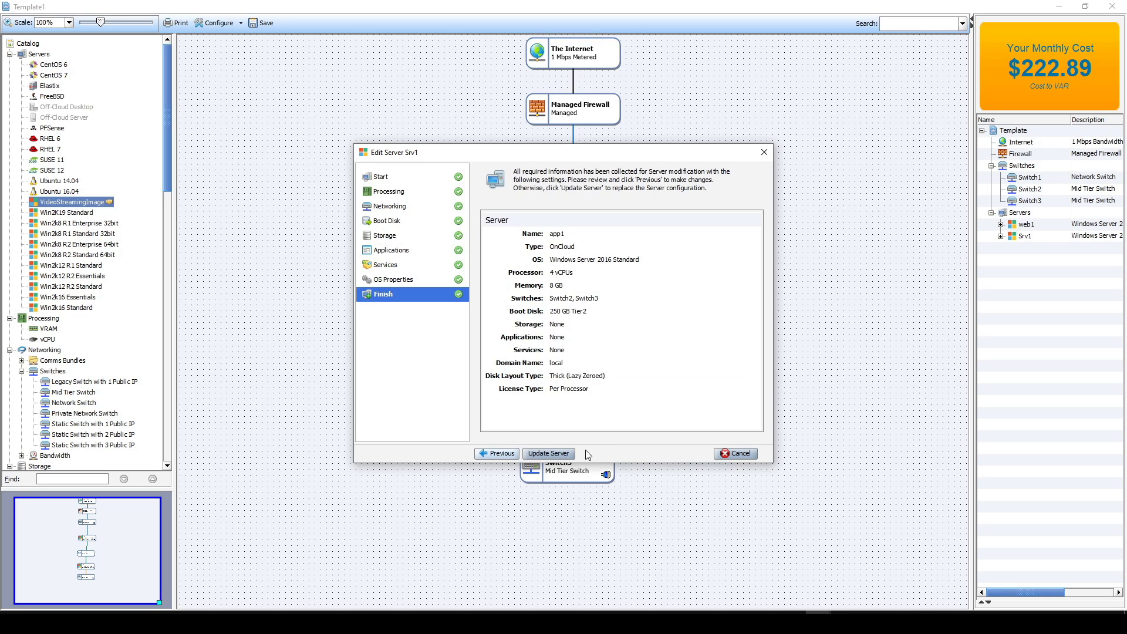
click(545, 454)
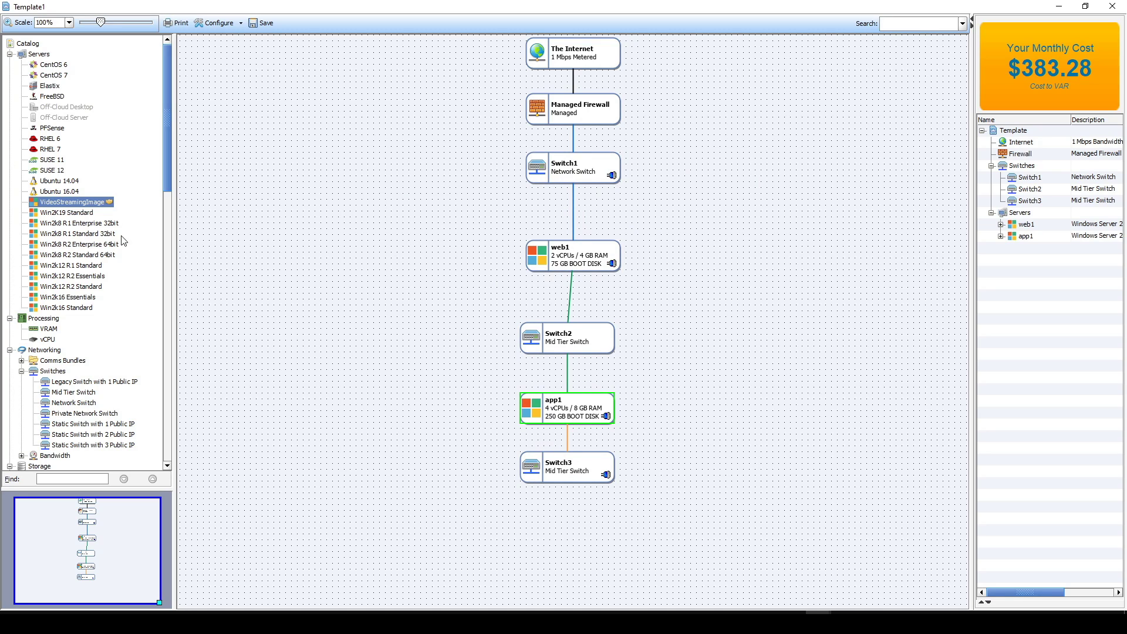
- Add a Win2K19 Standard server below Switch3, replacing its Switch1 link with a connection to Switch3
drag(66, 213, 363, 471)
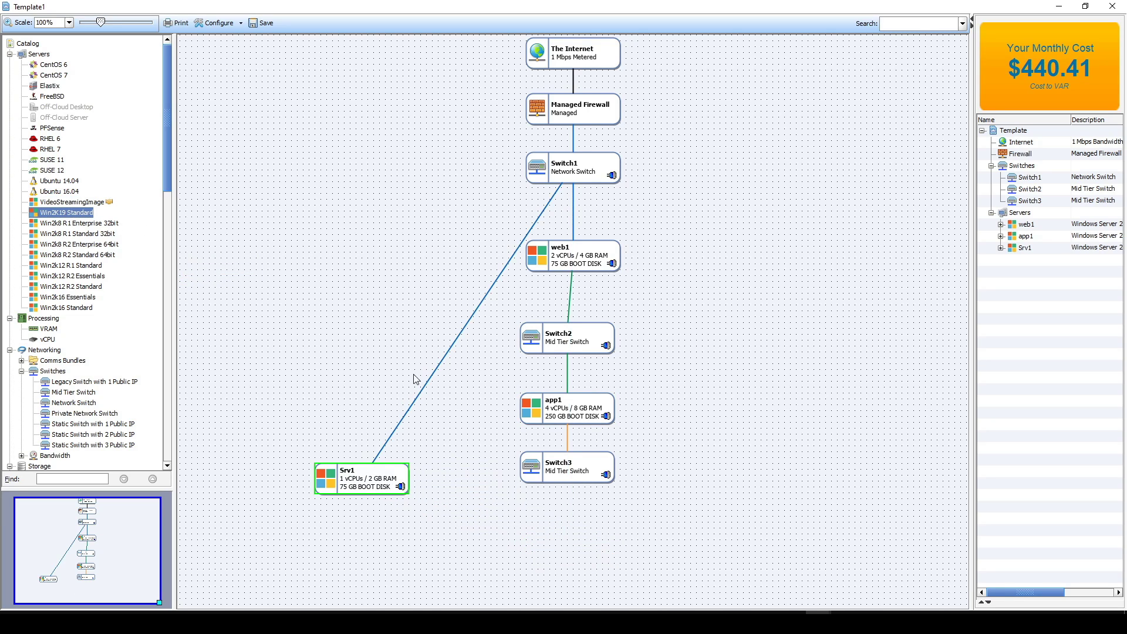
right_click(456, 338)
click(468, 347)
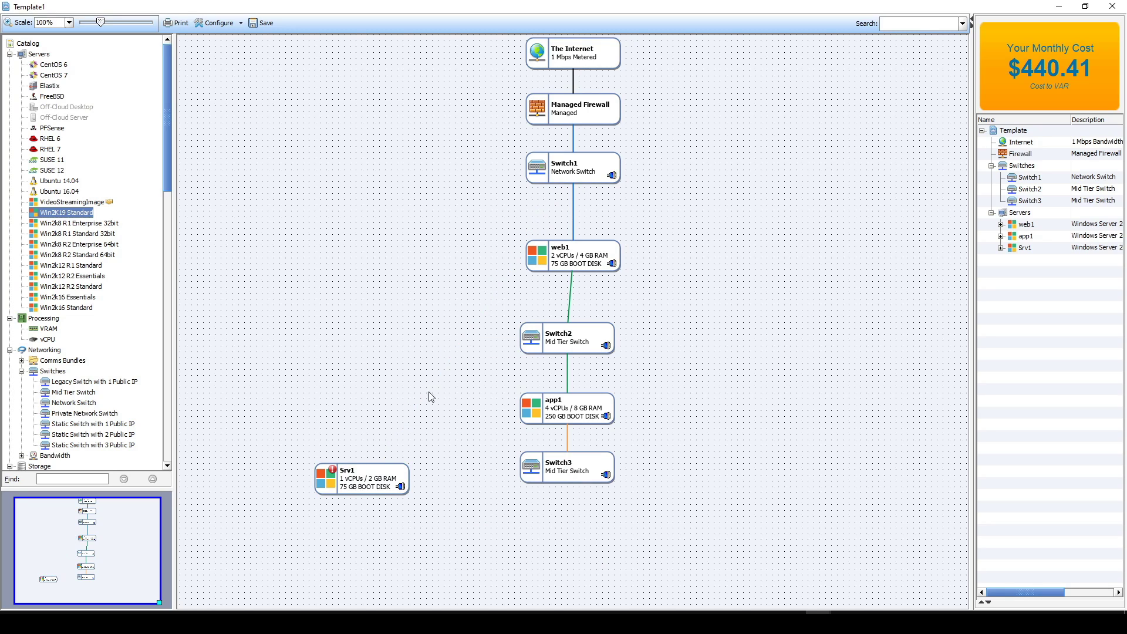
drag(342, 491, 567, 546)
drag(550, 562, 565, 467)
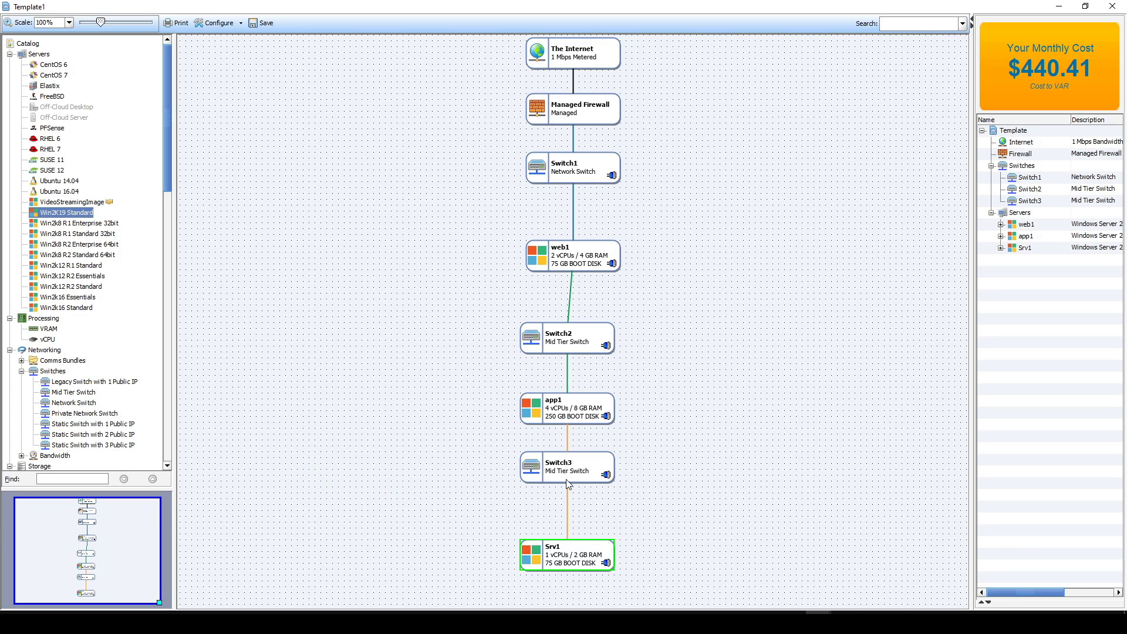
- Rename the server below Switch3 as db1 and set it to 8 vCPUs and 16 GB of memory
double_click(561, 564)
text(db1)
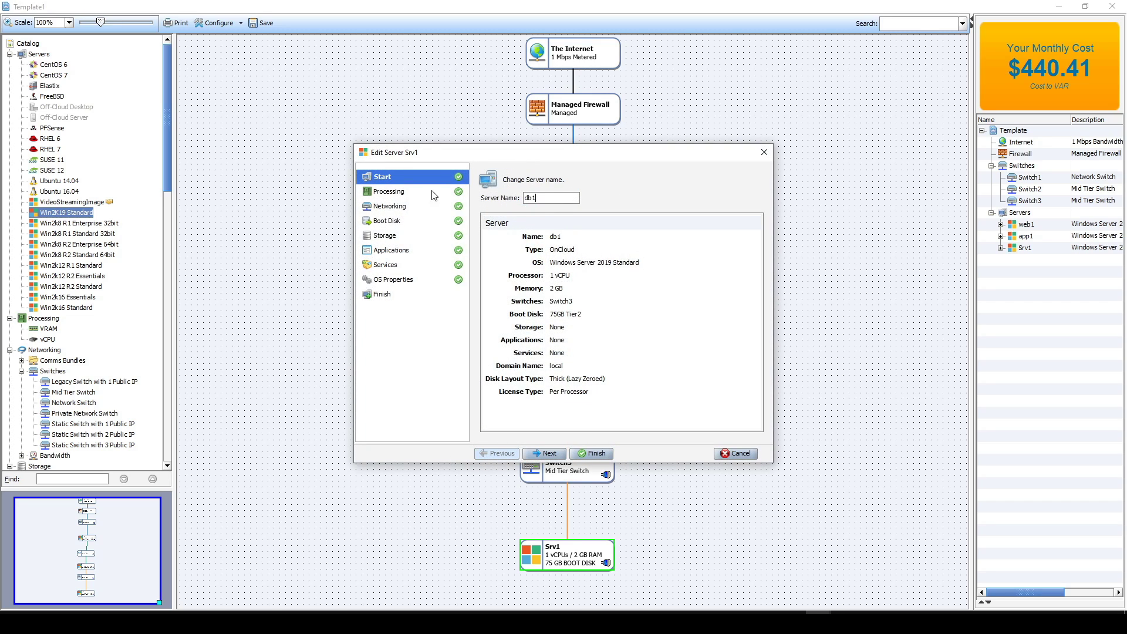
click(385, 193)
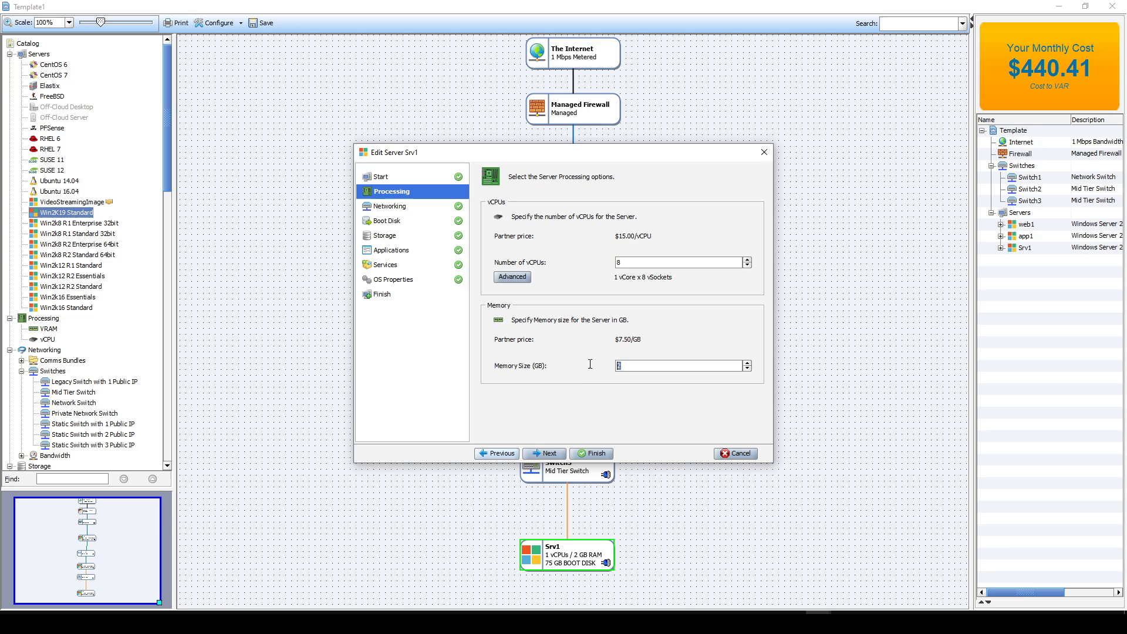
text(16)
- Set db1's boot disk size to 150 GB and add a 200 GB Tier 2 storage unit, applying the server update
click(386, 220)
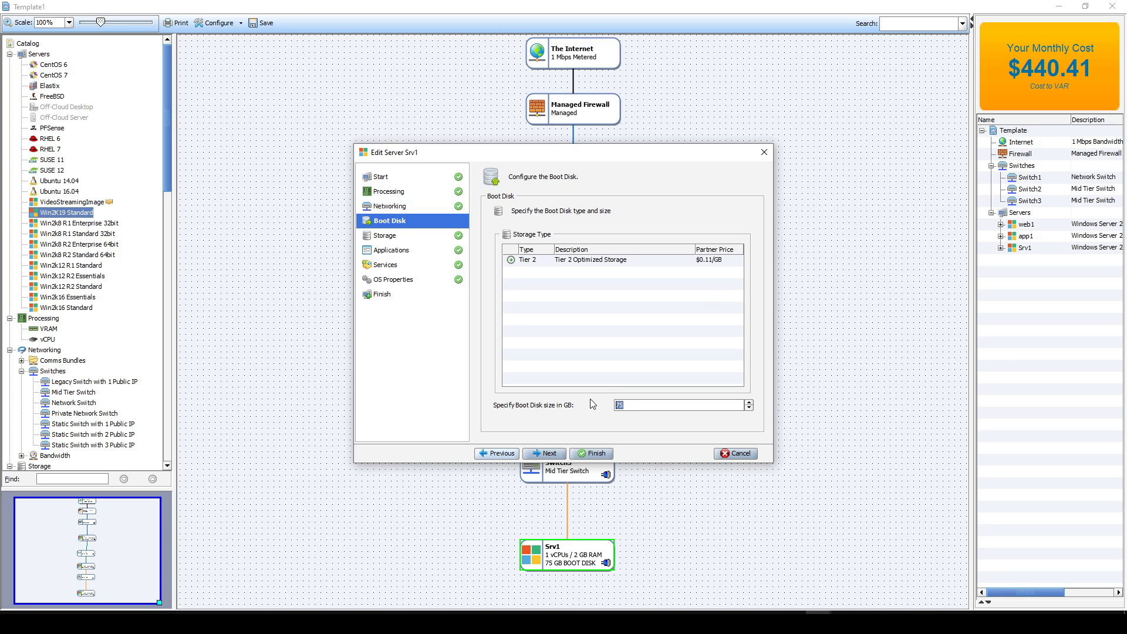
text(150)
click(385, 236)
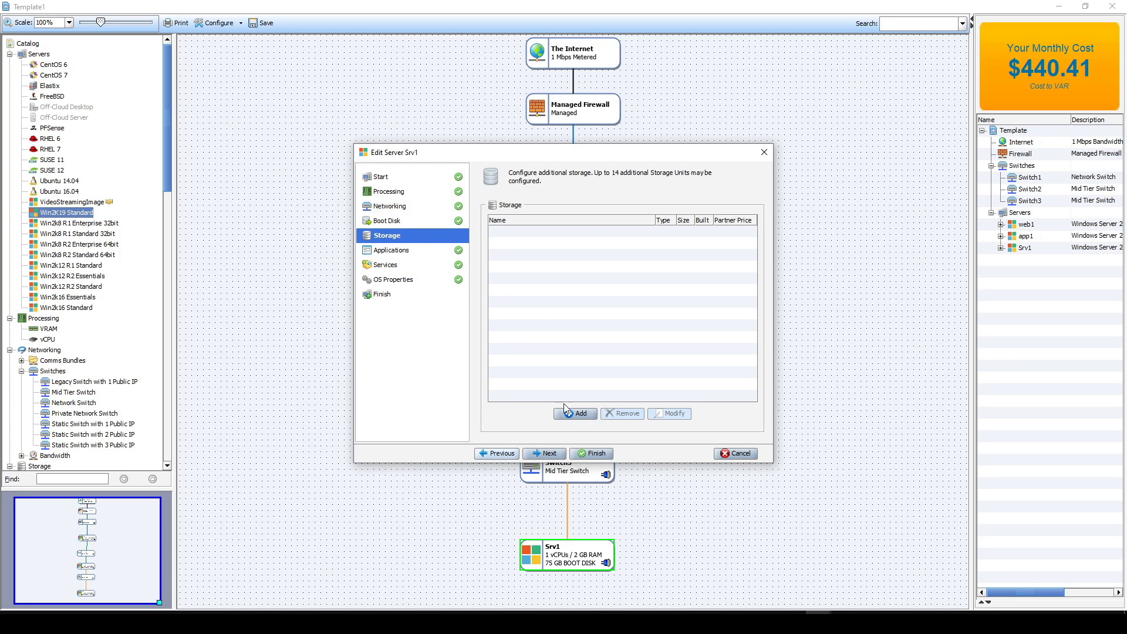
click(572, 414)
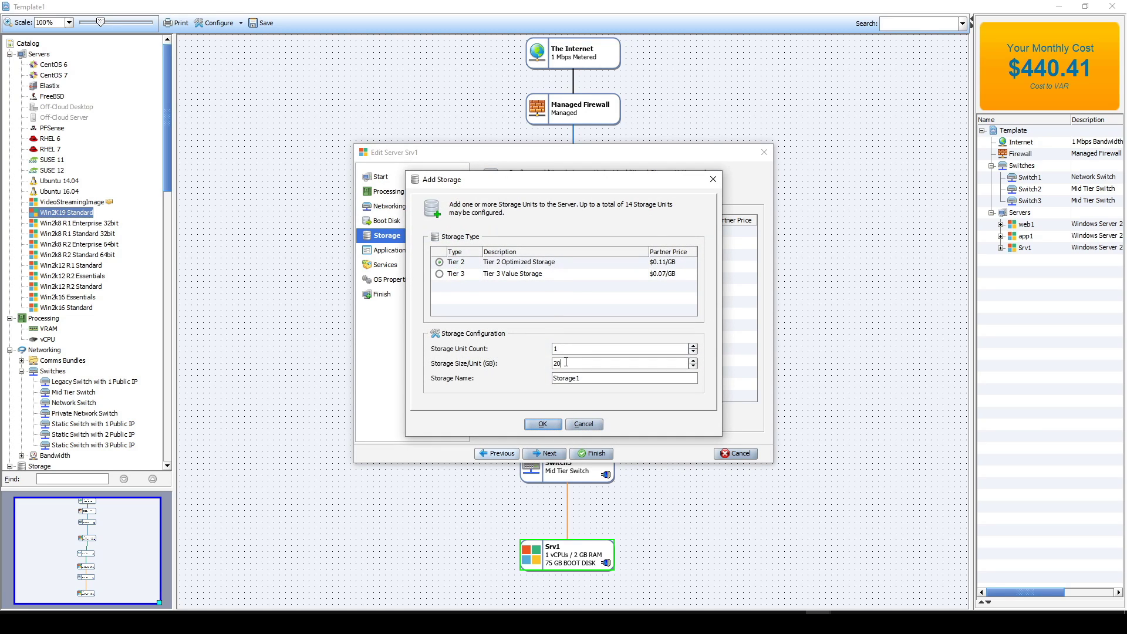
text(0)
click(544, 428)
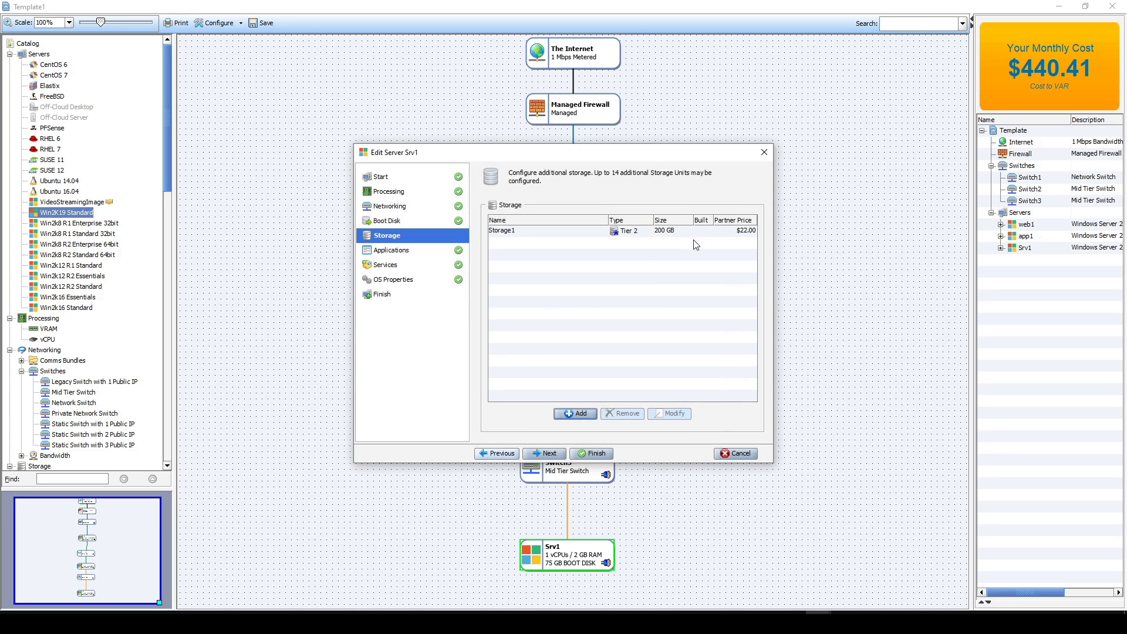
click(597, 455)
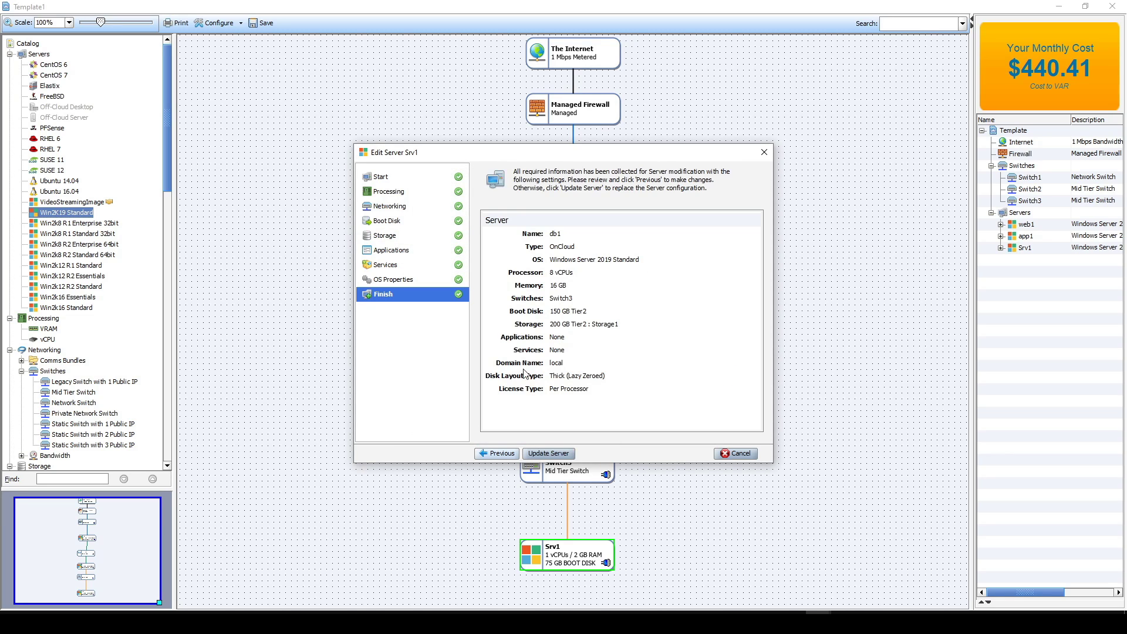
click(539, 457)
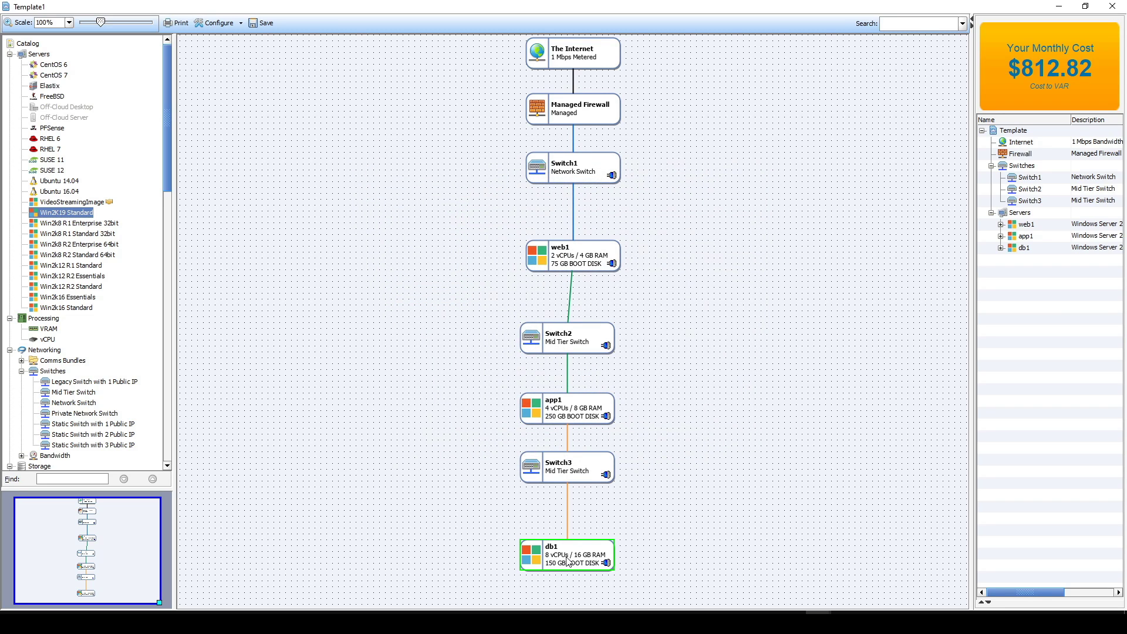
- Add the MS SQL 2017 Standard application to the db1 server and apply the server update
mouse_move(568, 560)
double_click(551, 560)
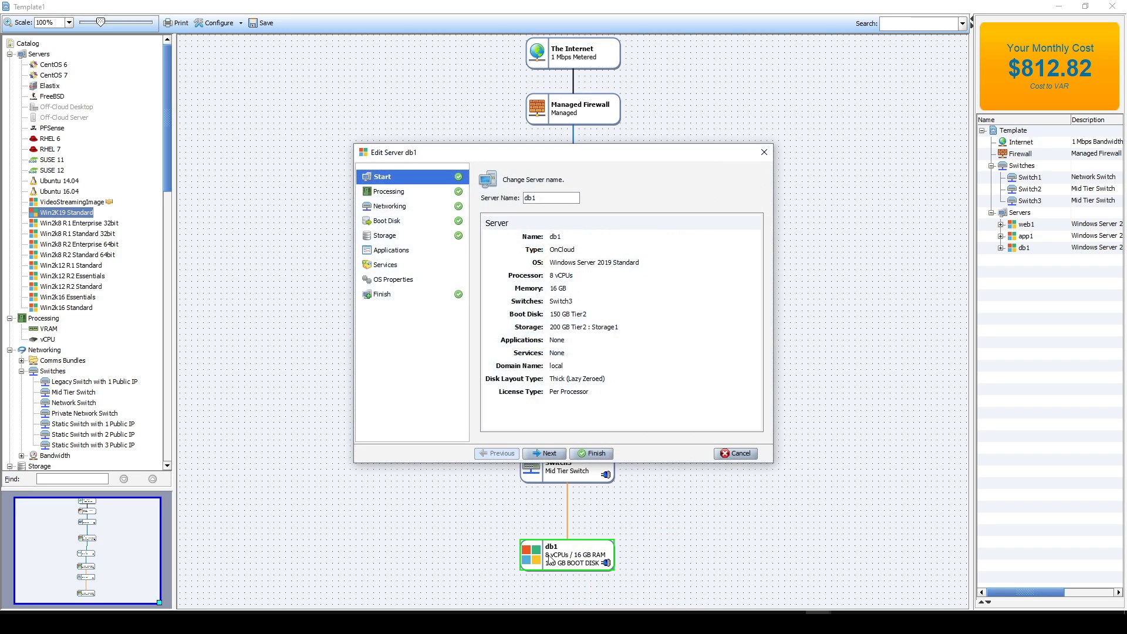
click(394, 251)
click(575, 346)
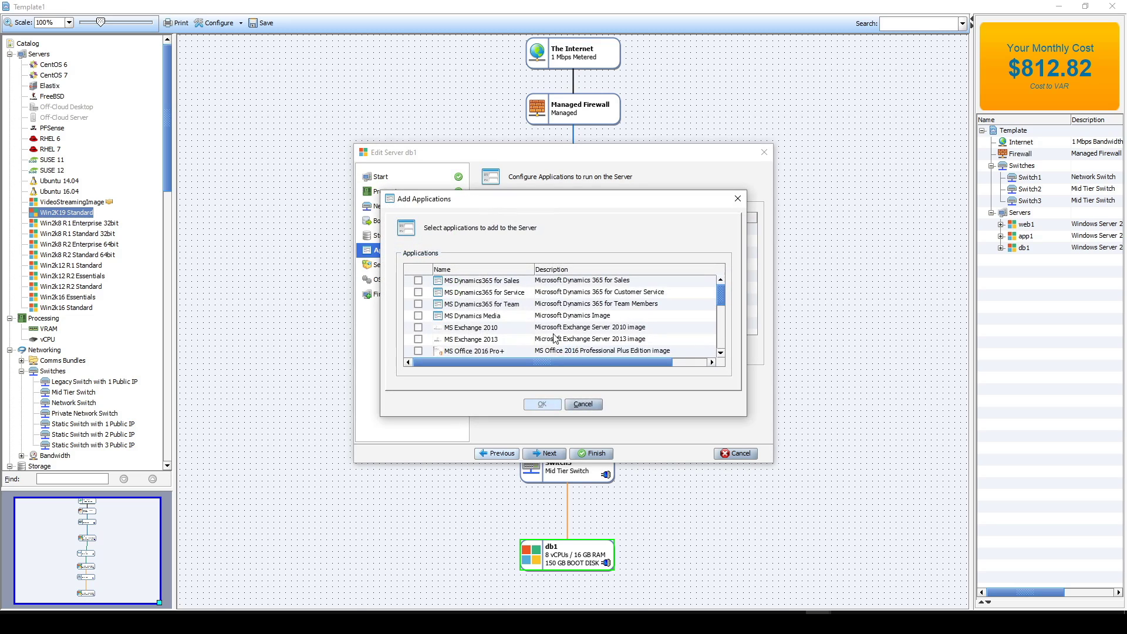
scroll(493, 323, down, 5)
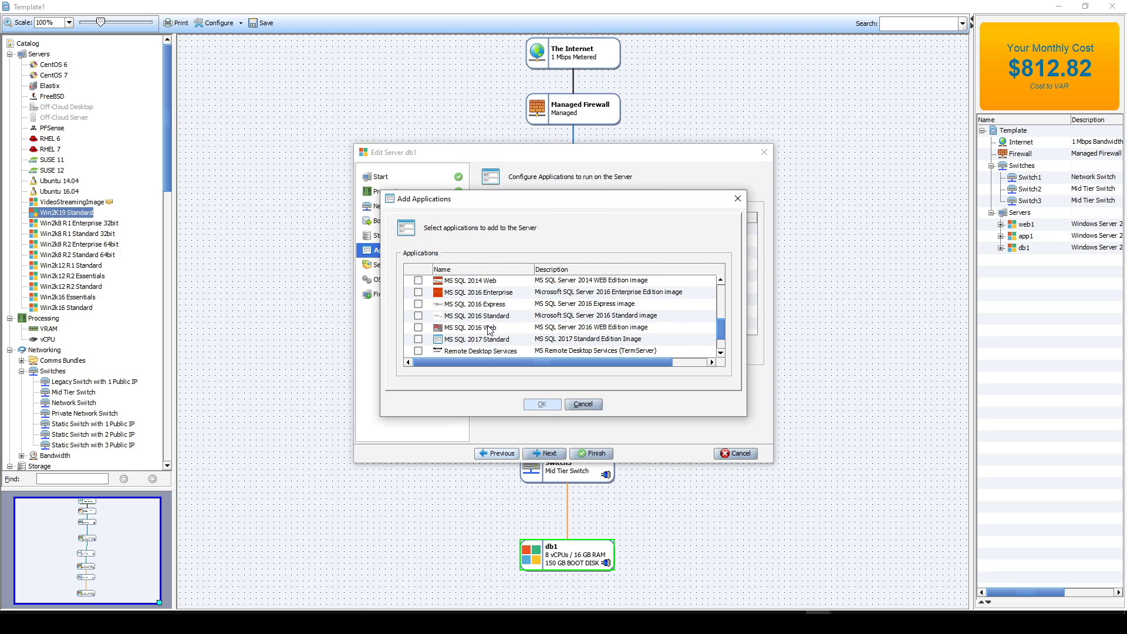
scroll(489, 330, down, 1)
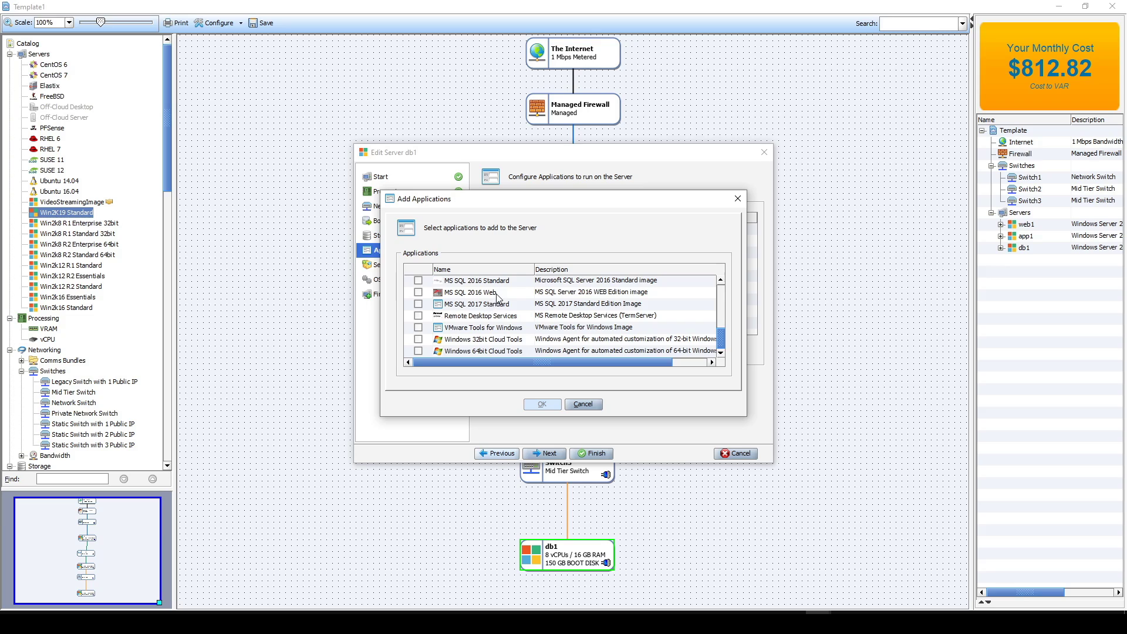
click(418, 304)
click(542, 404)
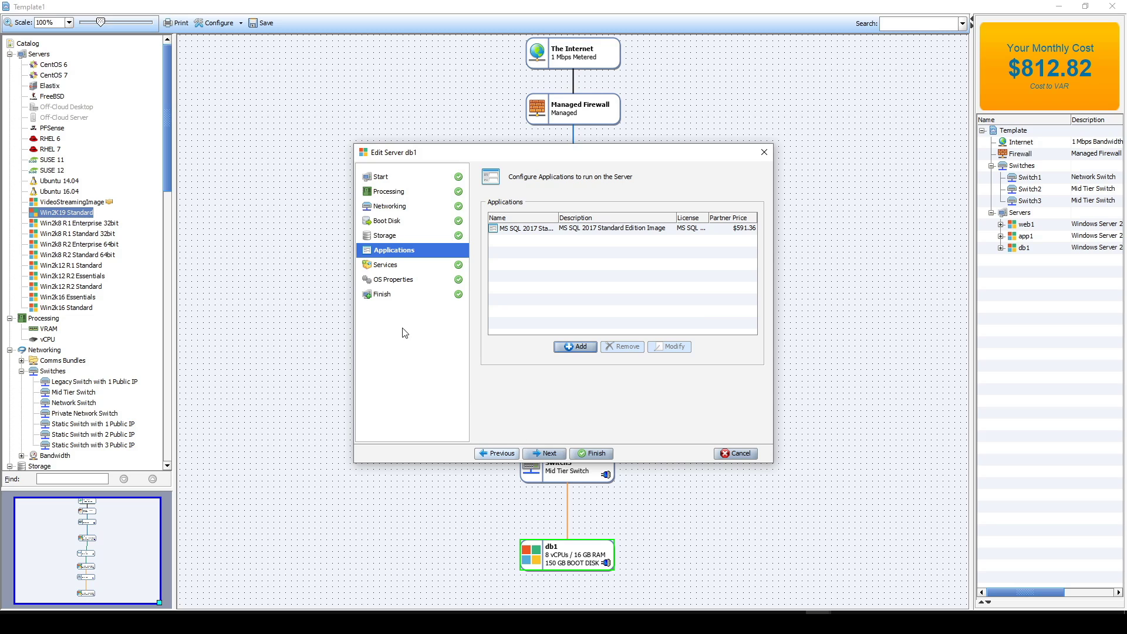
click(391, 295)
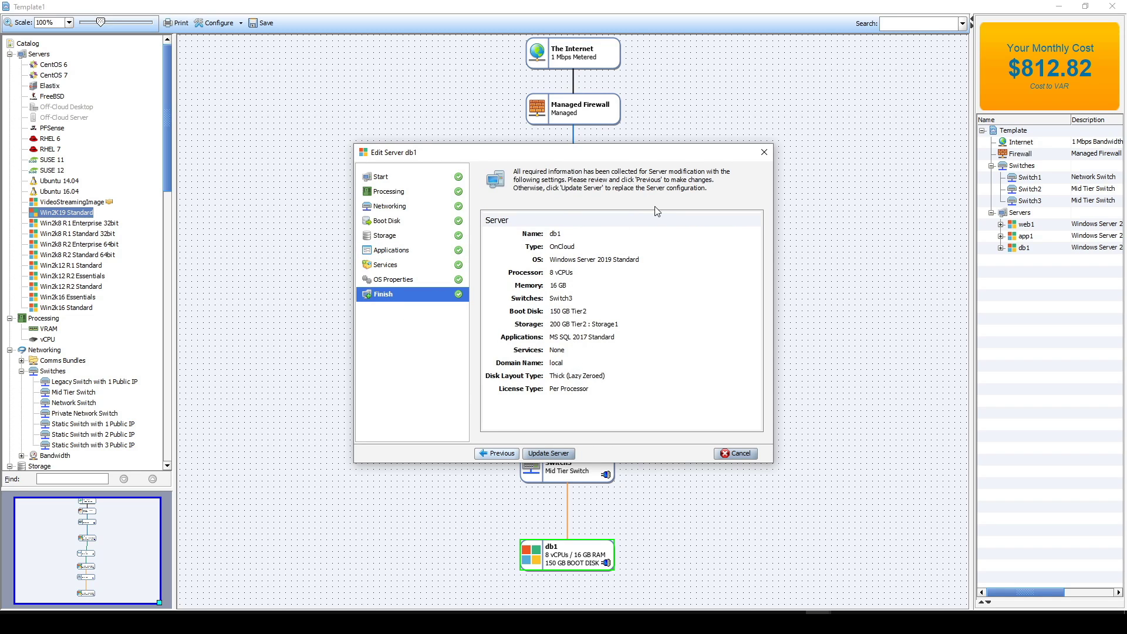
click(560, 453)
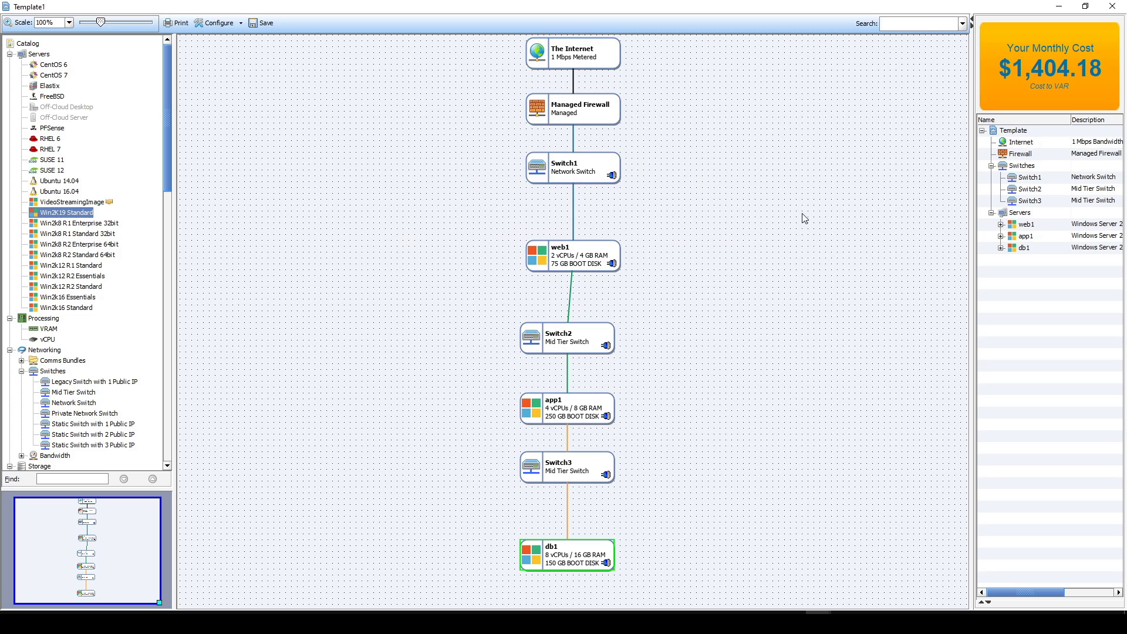
- Set the Internet connection's bandwidth to 50 Mbps Metered
click(572, 54)
double_click(572, 55)
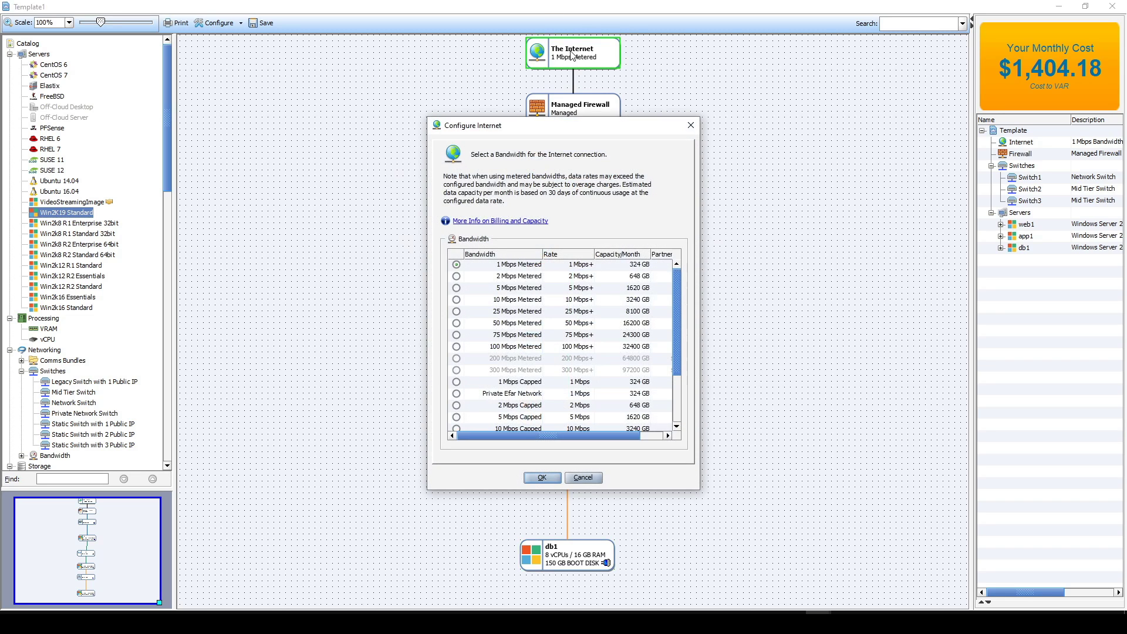
click(456, 324)
click(541, 478)
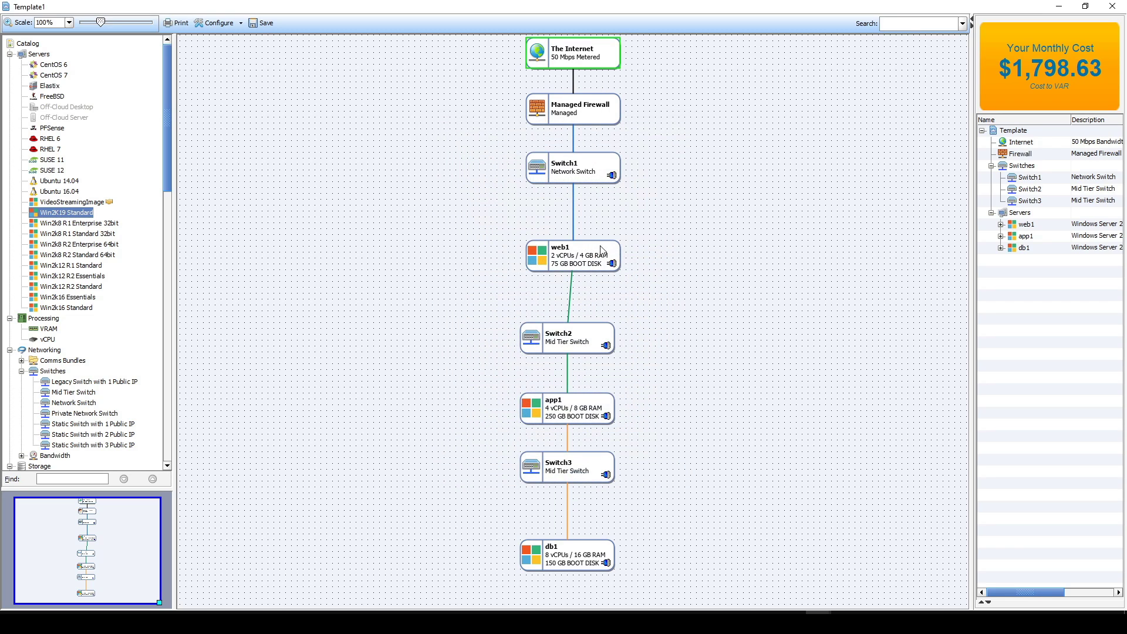
- Add a managed firewall rule allowing ICMP 8 (ping), TCP 80 (http) and TCP 443 (https) from any Internet-routable address to web1
double_click(576, 110)
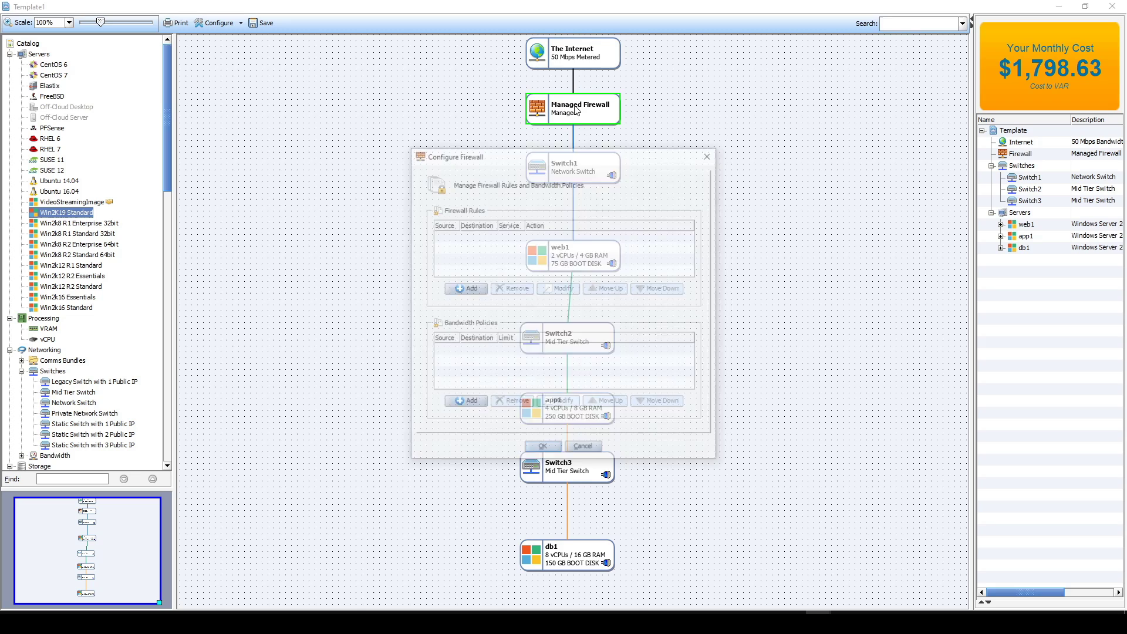
click(470, 288)
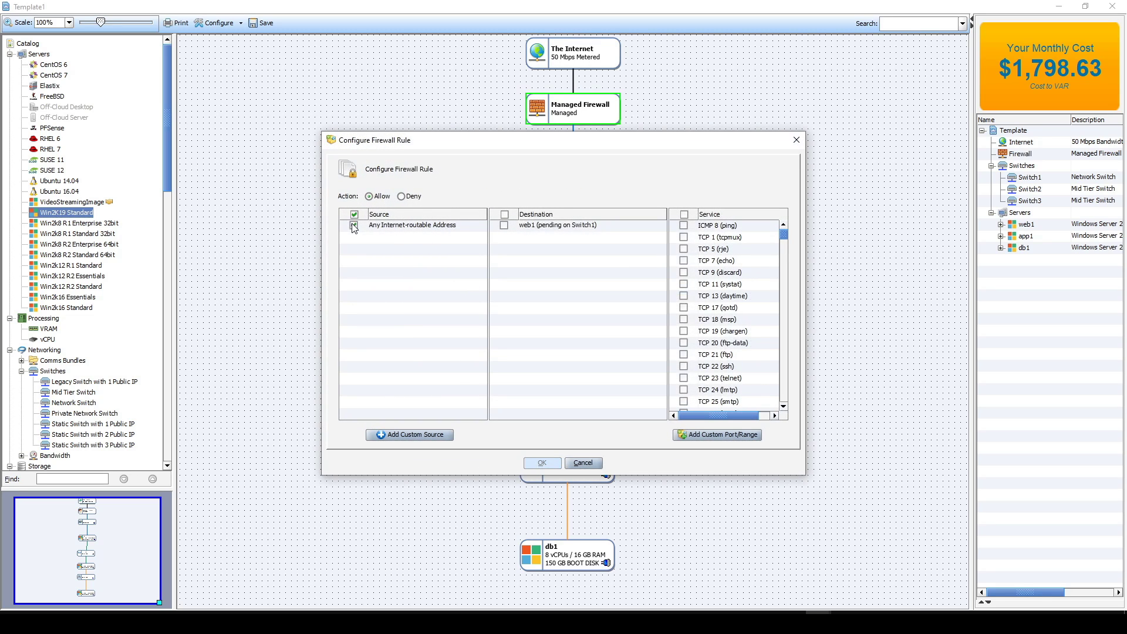
click(354, 227)
click(684, 237)
scroll(732, 364, down, 7)
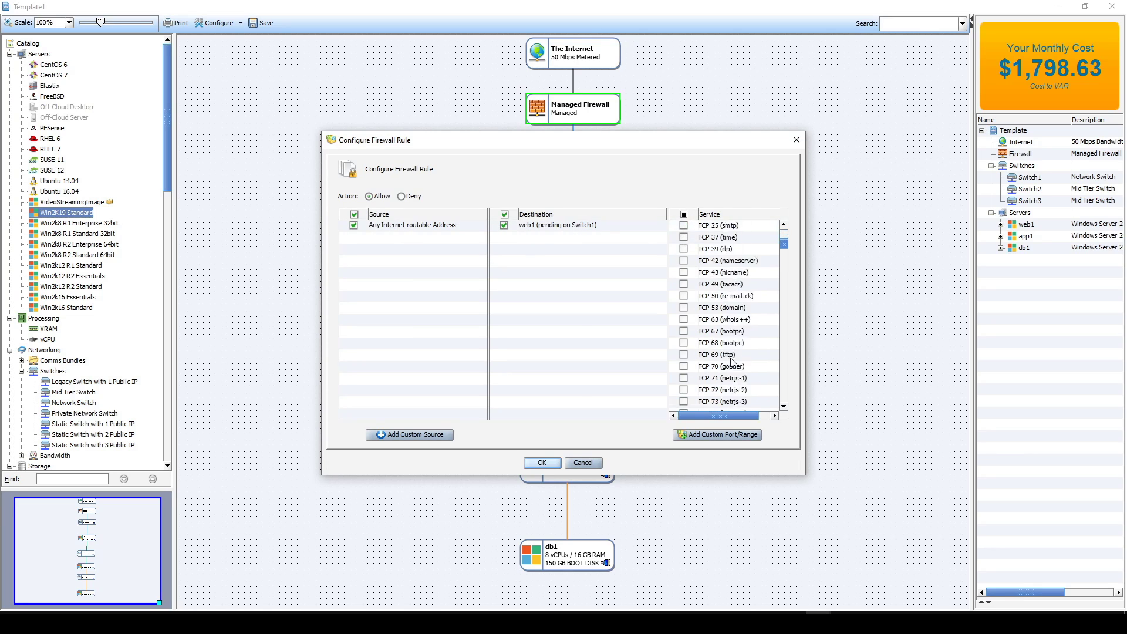
scroll(757, 360, down, 5)
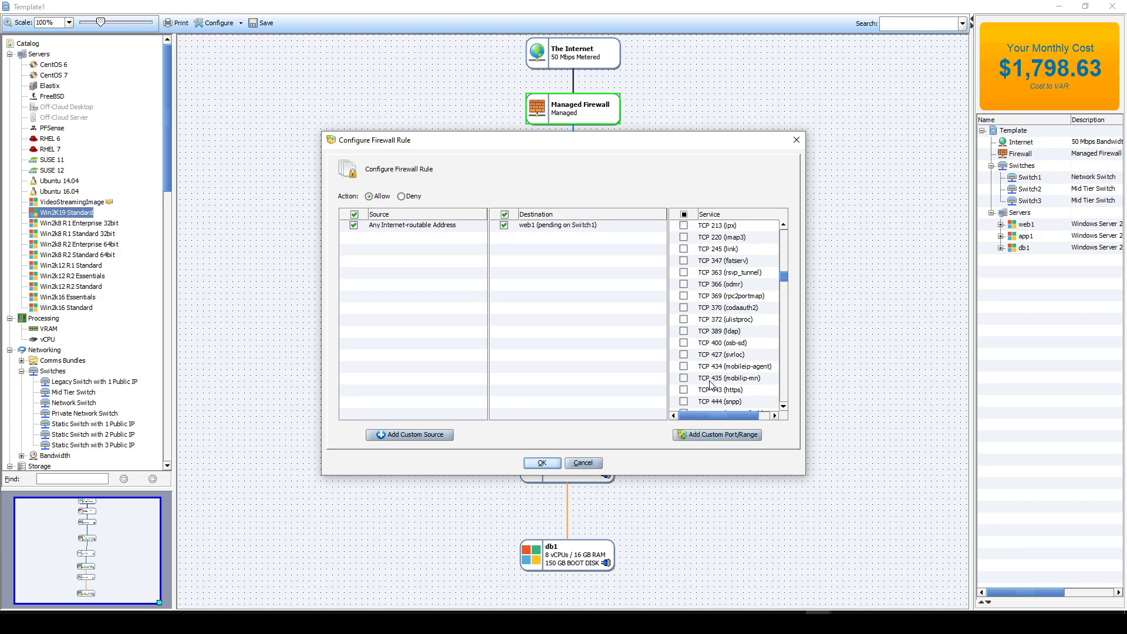
scroll(728, 358, up, 4)
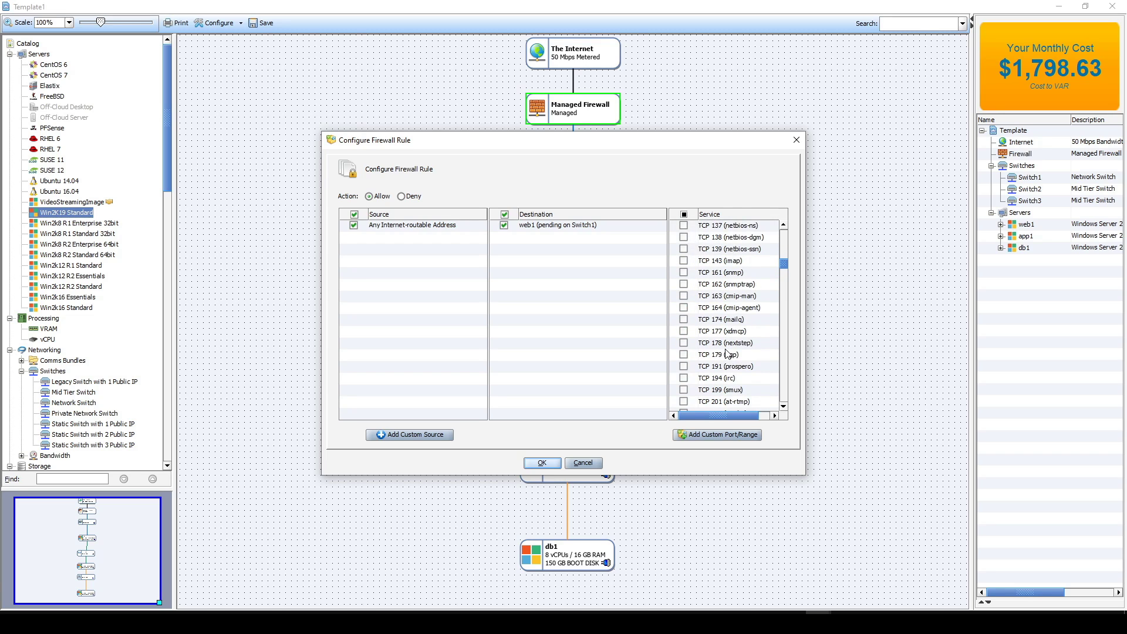
scroll(728, 354, up, 2)
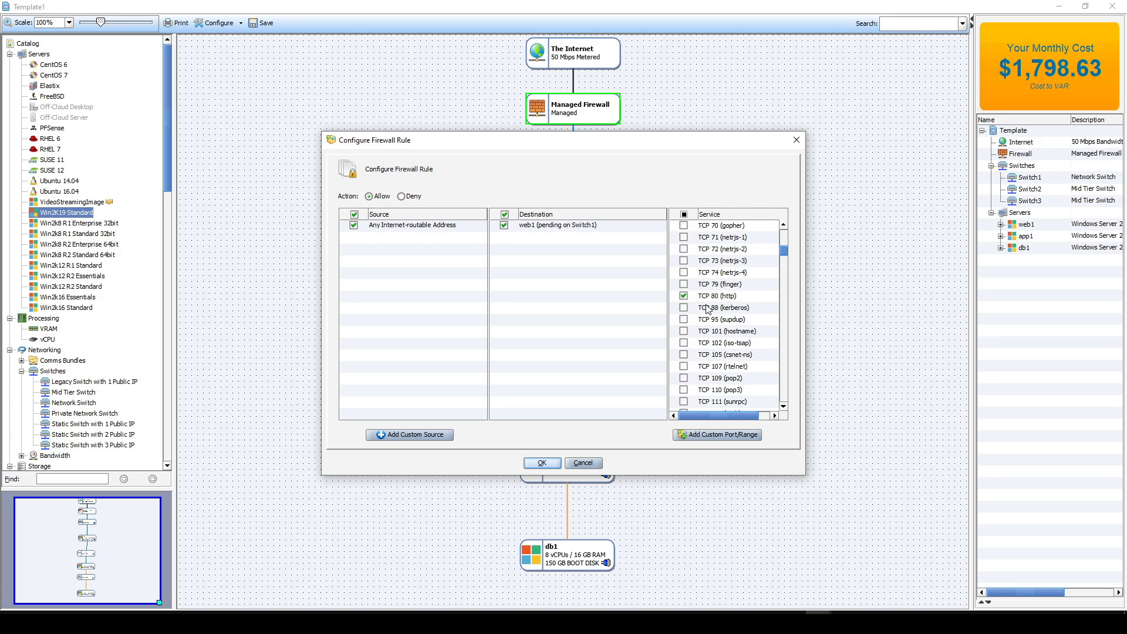
click(539, 464)
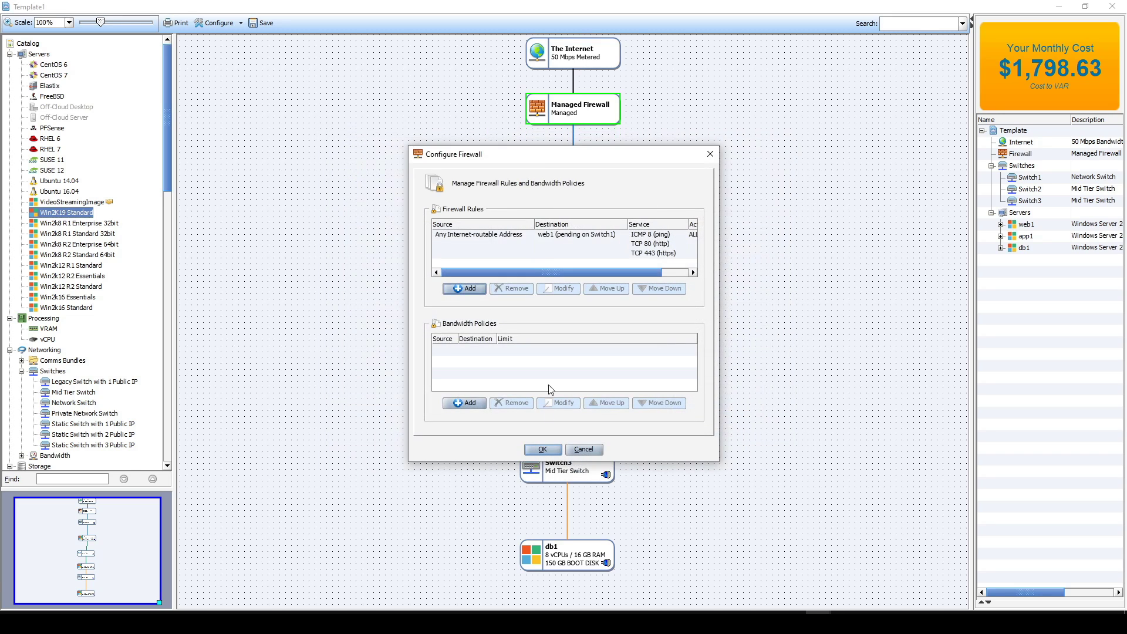
click(545, 452)
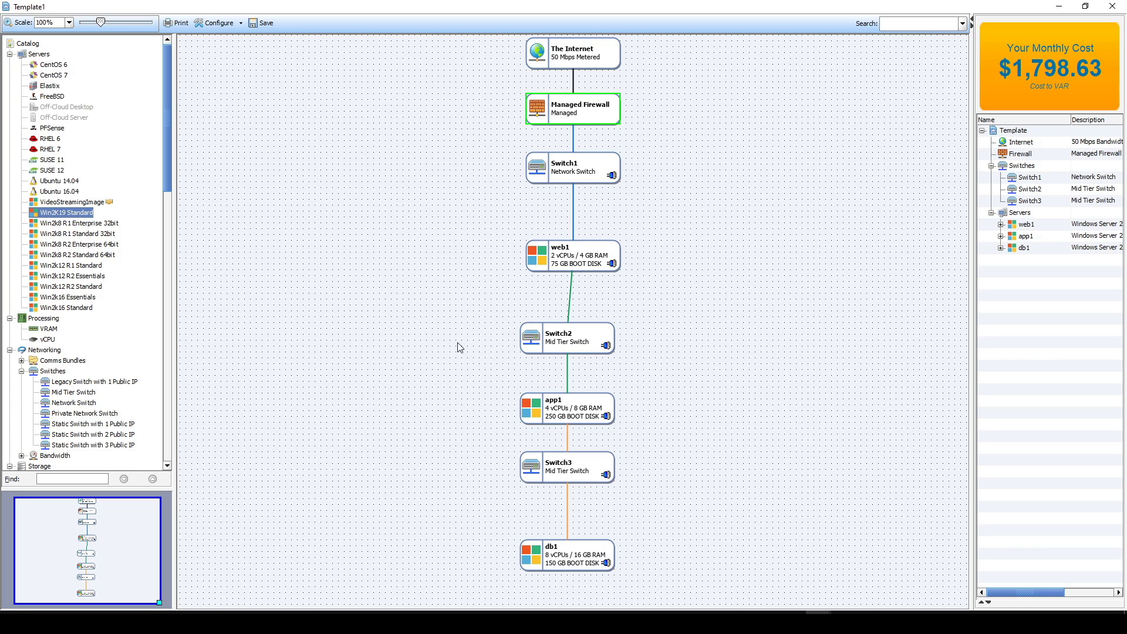
- Save the template and select its top-level Template entry in the configuration summary
click(262, 23)
click(542, 343)
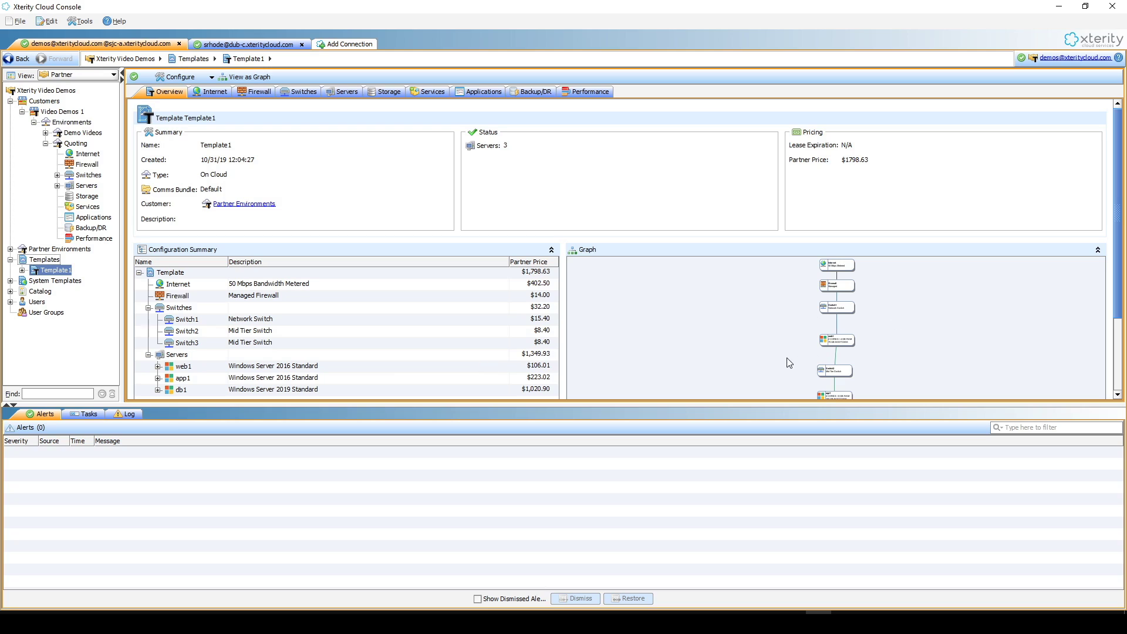
click(542, 275)
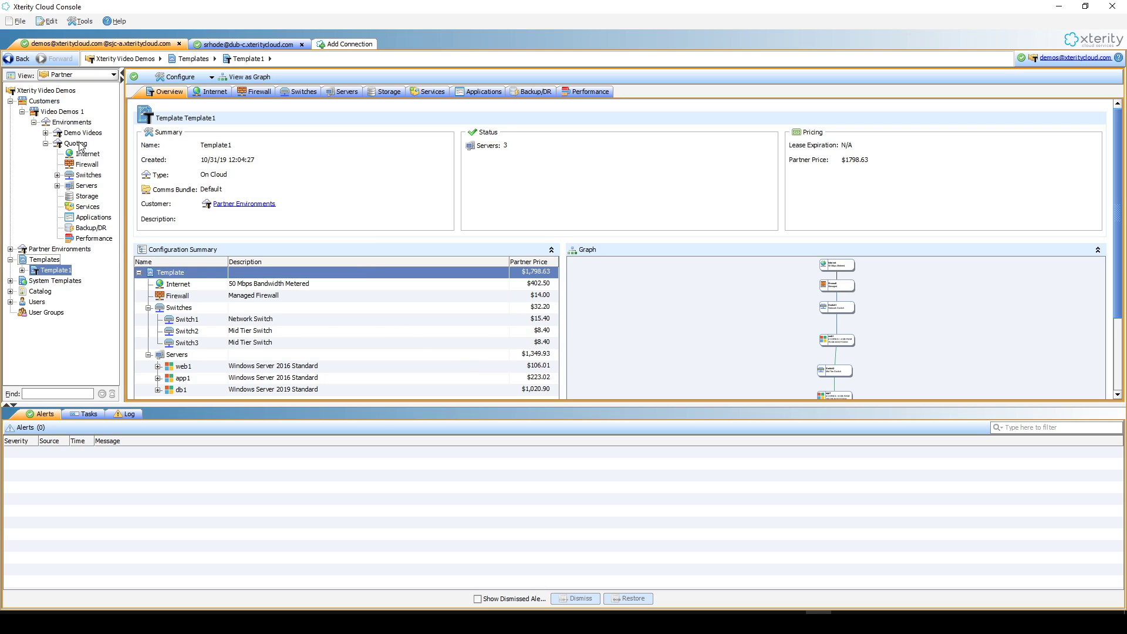
- Create a new Designer environment for the Video Demos 1 customer based on Template1, keeping the default name
click(68, 125)
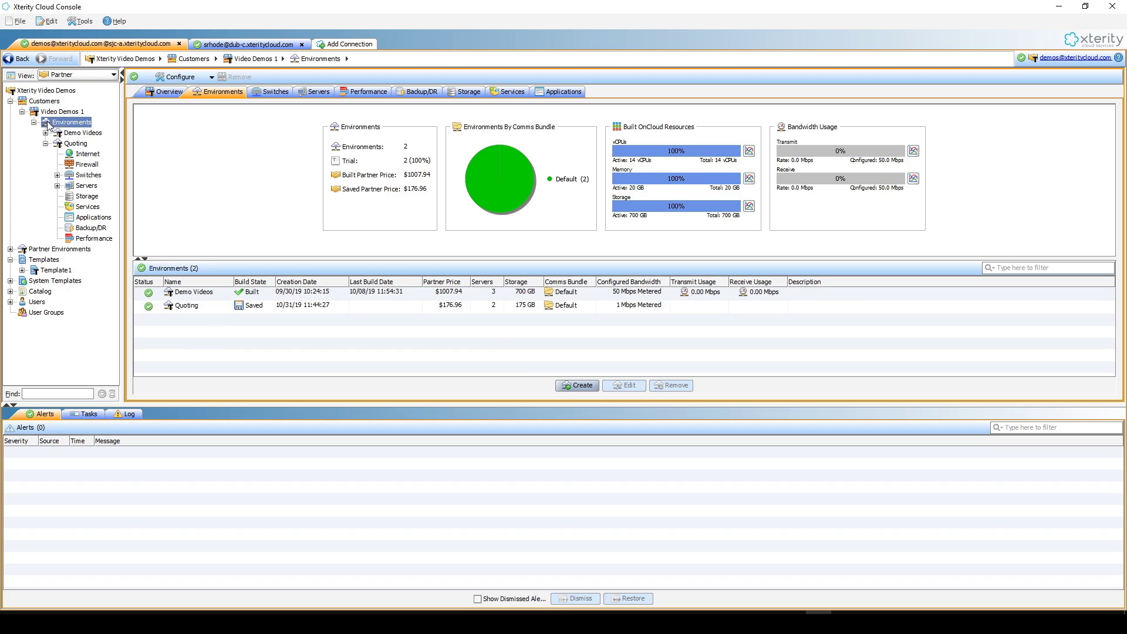
right_click(65, 125)
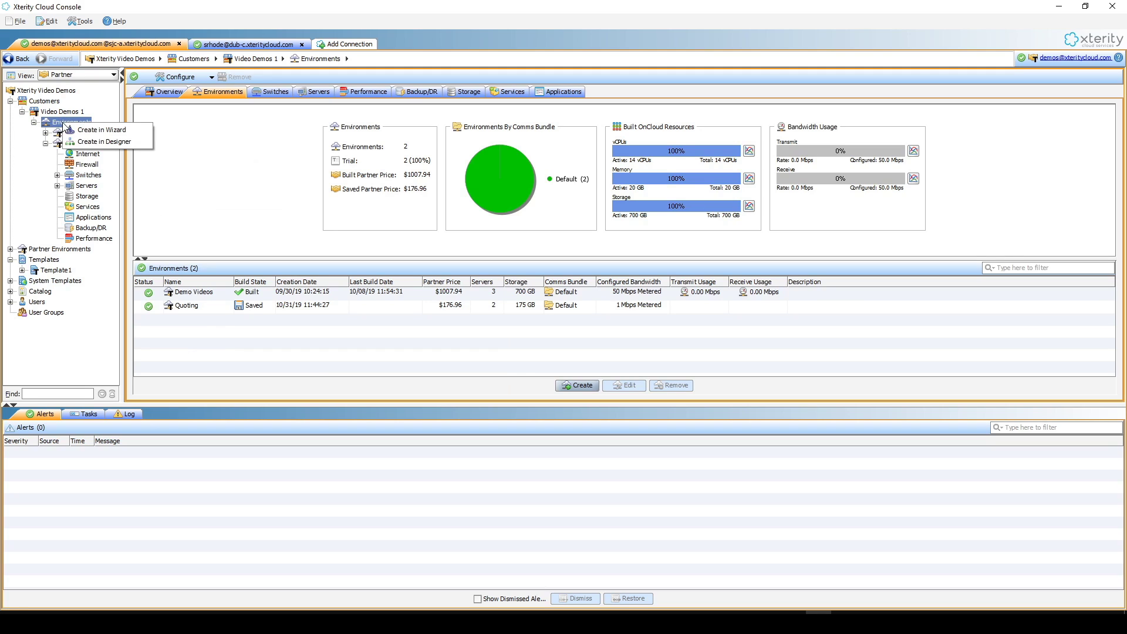
click(104, 142)
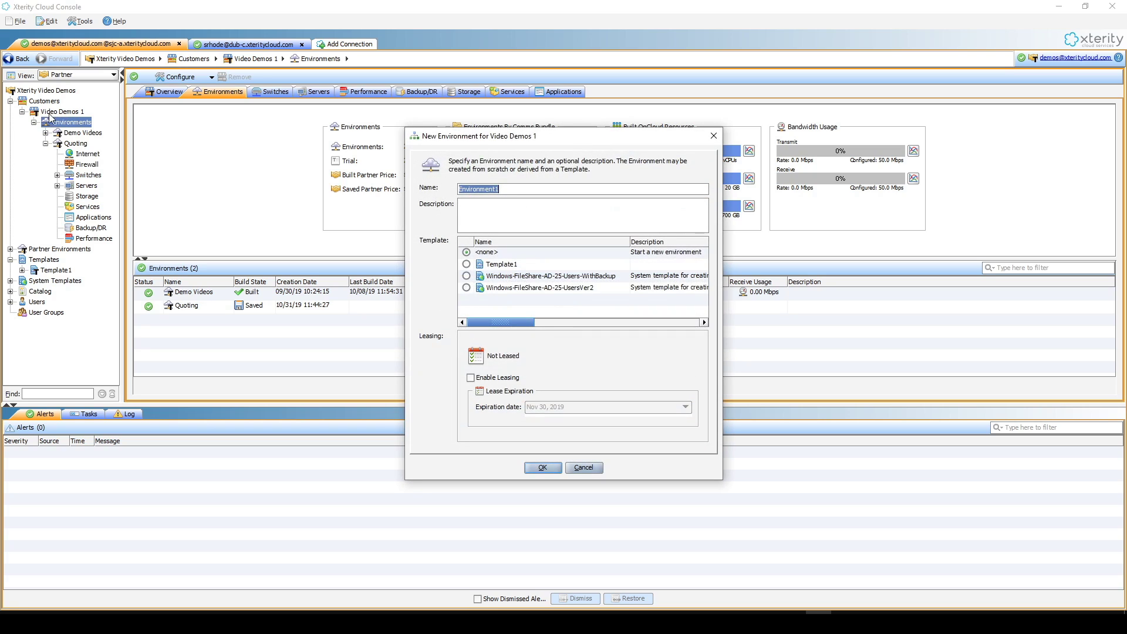
click(491, 265)
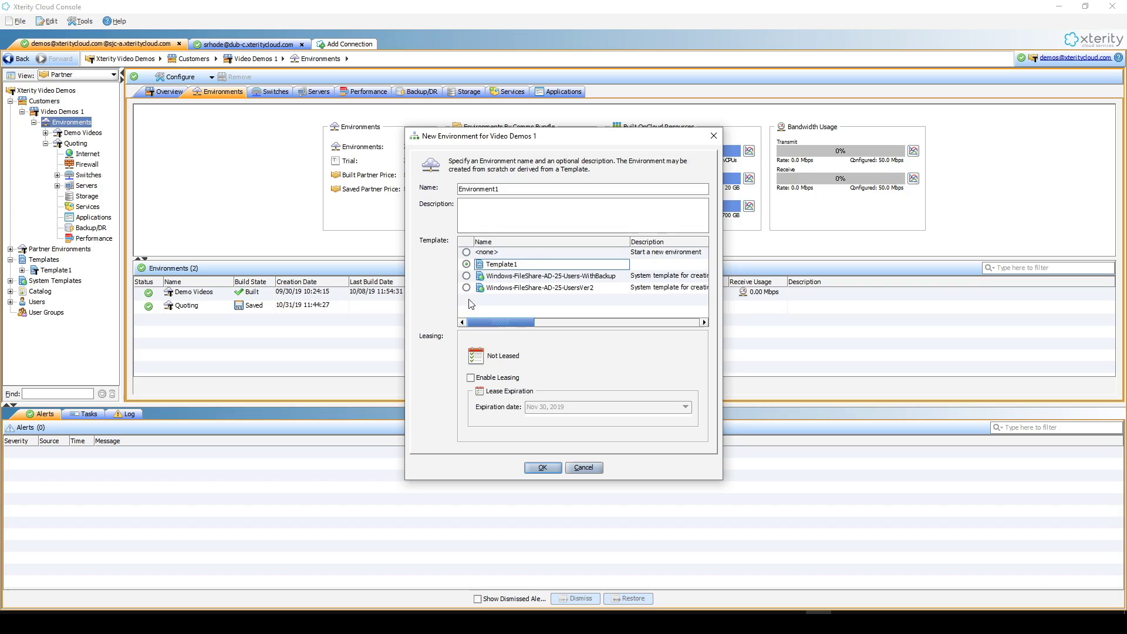
click(543, 467)
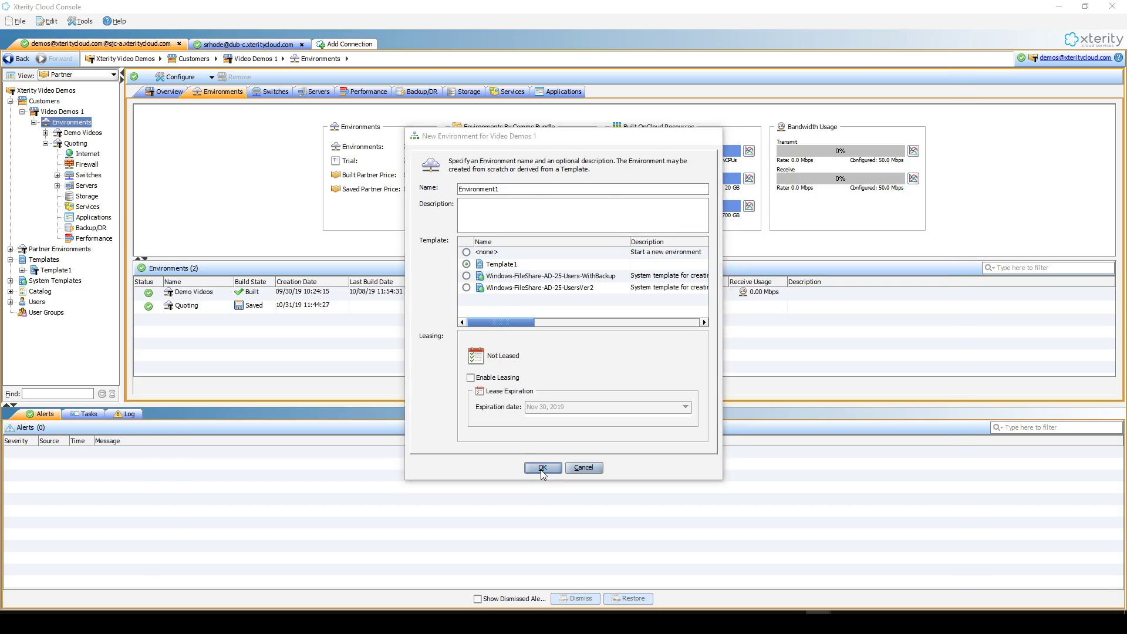
scroll(700, 353, down, 1)
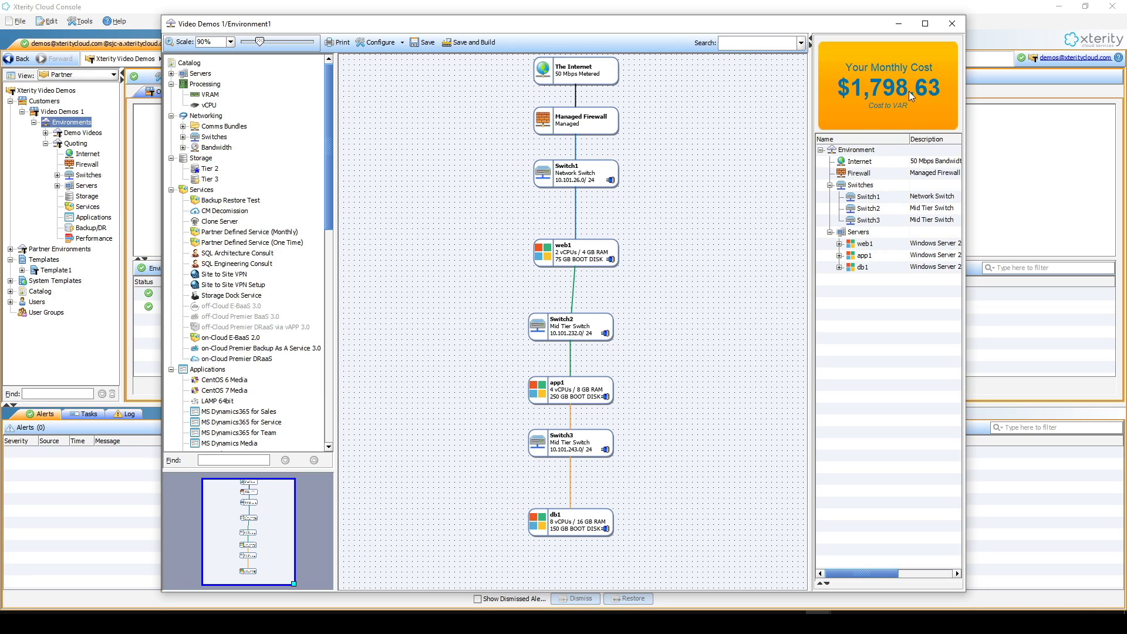
- Widen the environment's cost breakdown and expand db1 and its applications to examine the individual partner prices
drag(812, 230, 704, 230)
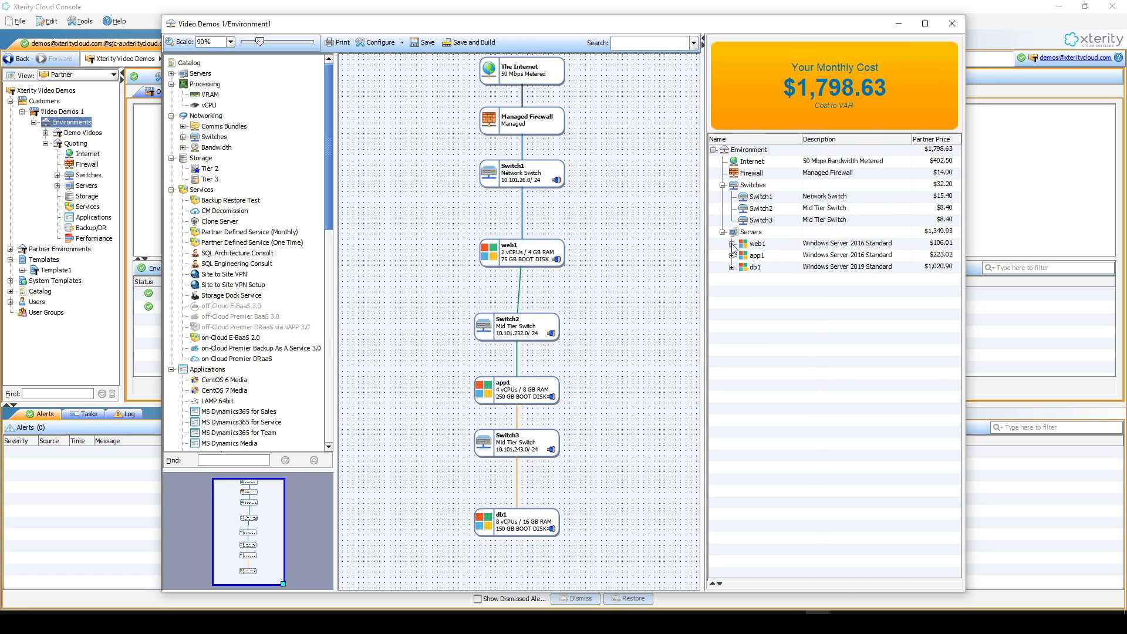
click(732, 267)
click(938, 339)
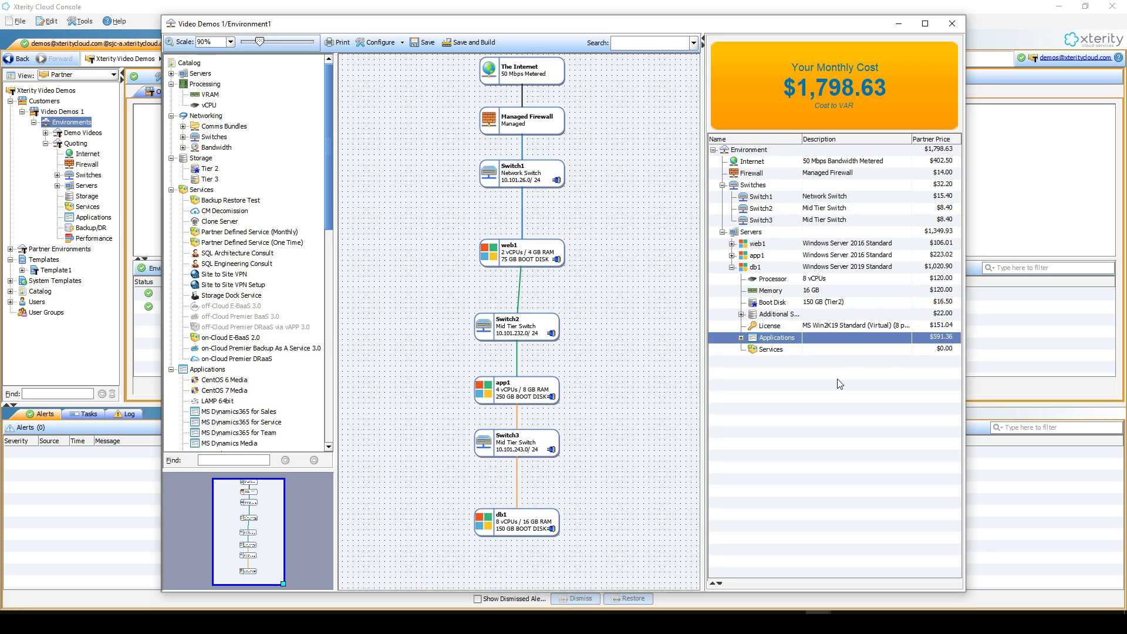
drag(832, 327, 820, 279)
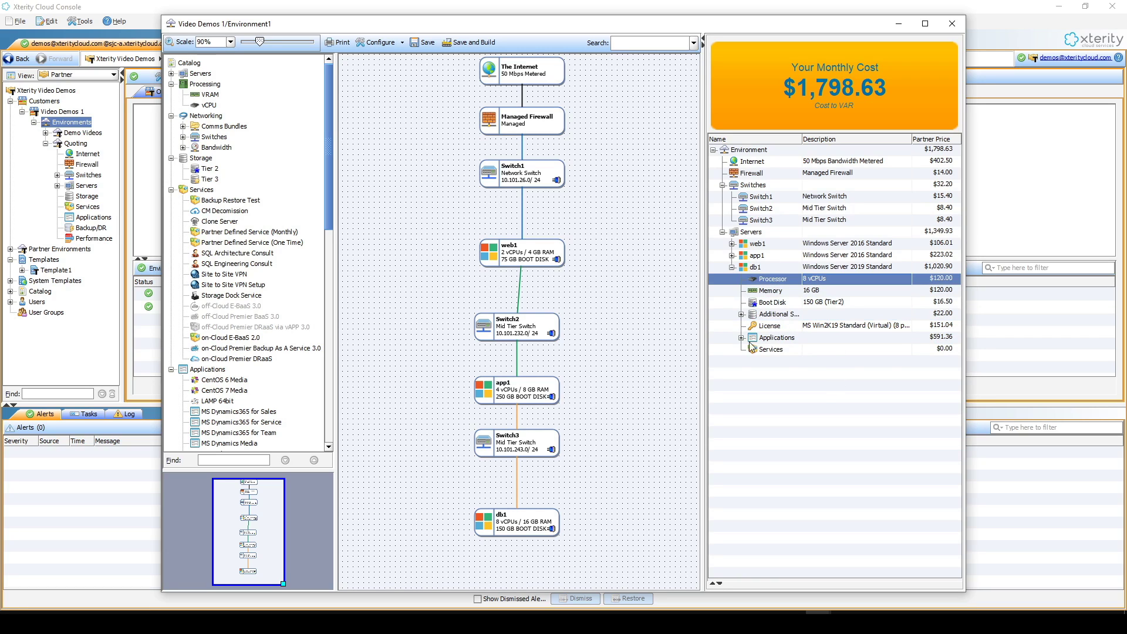
click(741, 338)
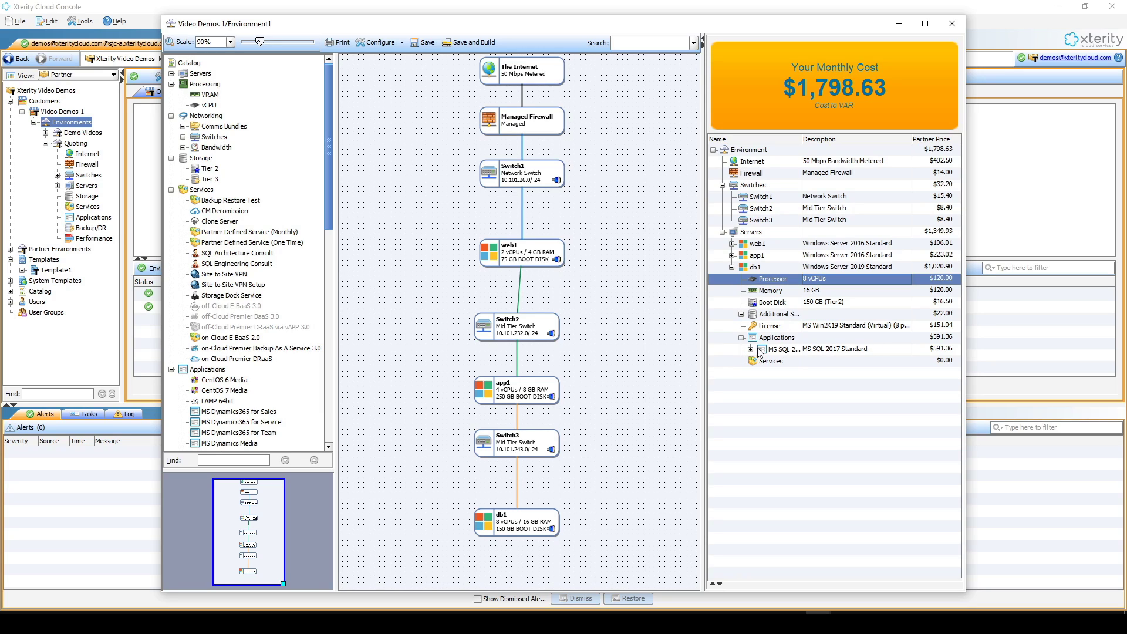
- Expand db1's MS SQL 2017 Standard entry in the cost breakdown and review the managed firewall's rules without changing them
click(751, 350)
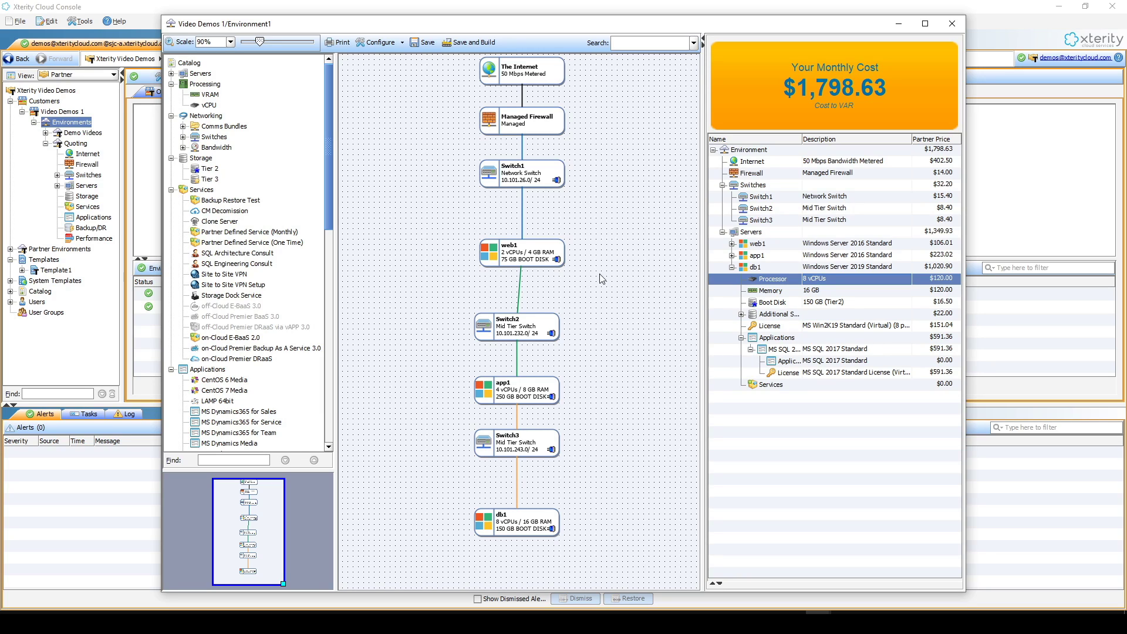
double_click(515, 121)
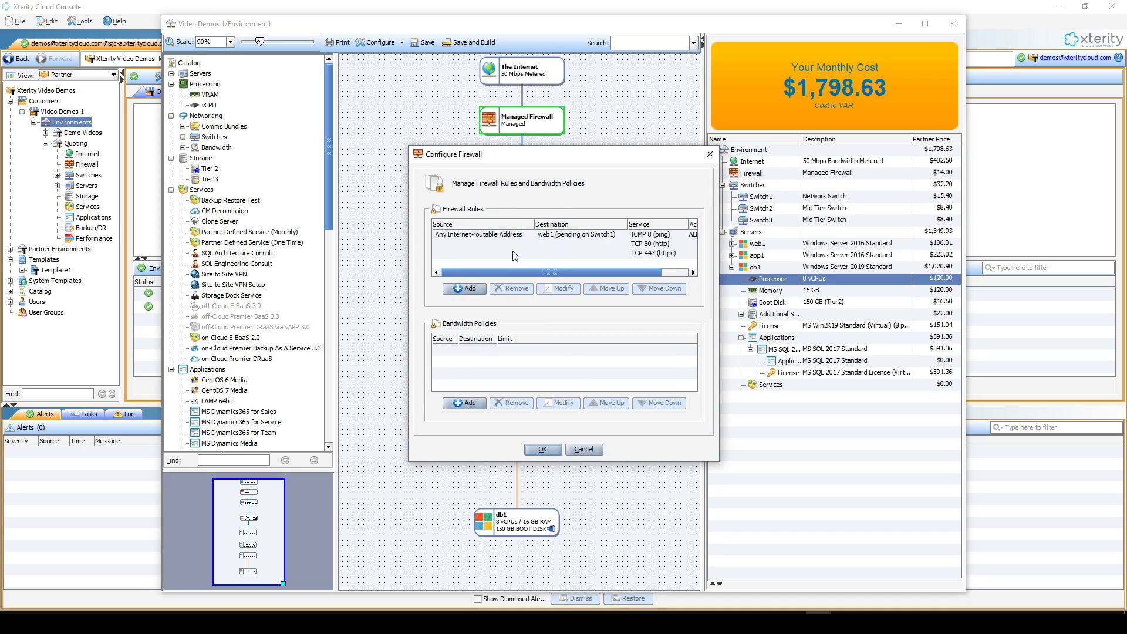
click(581, 450)
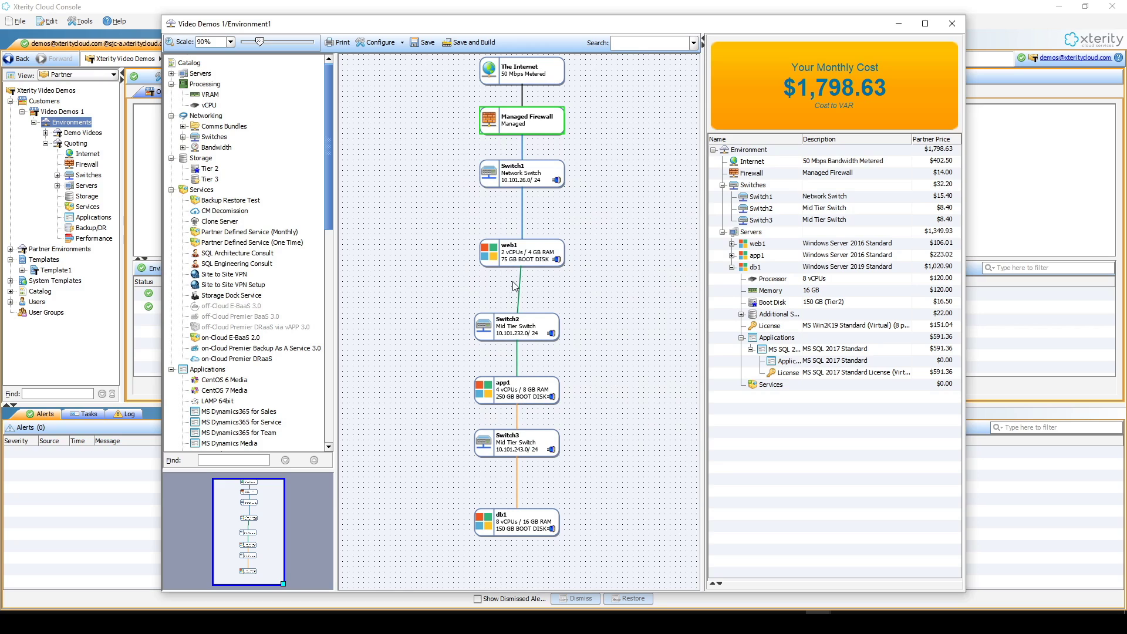
- Review web1's switch connections in its networking settings and leave the server wizard without making changes
click(512, 260)
double_click(513, 260)
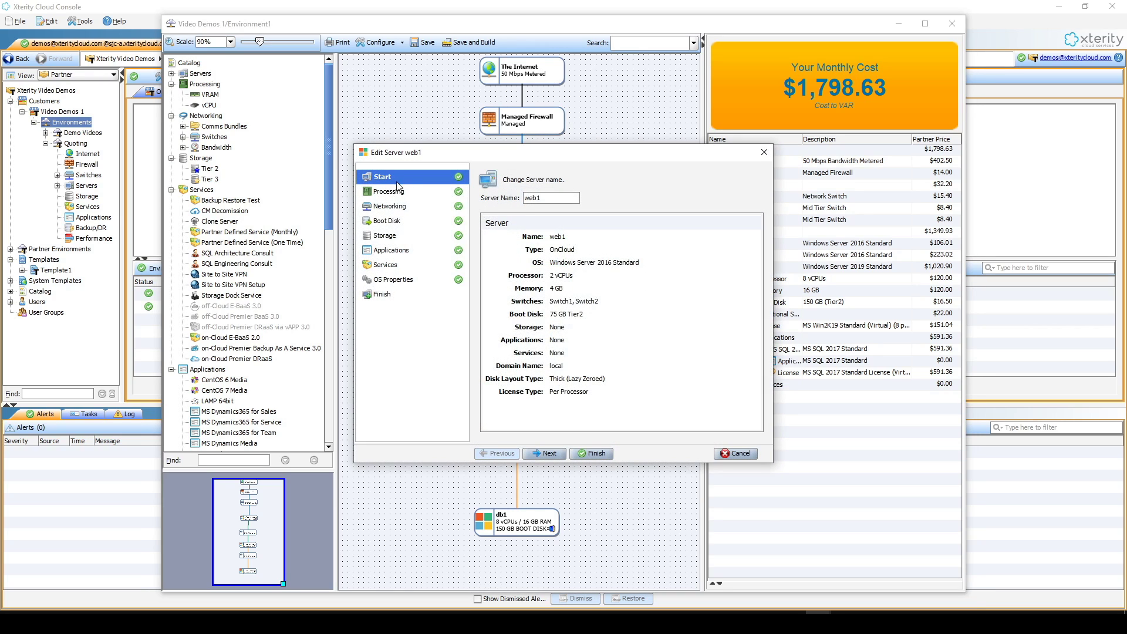
click(389, 207)
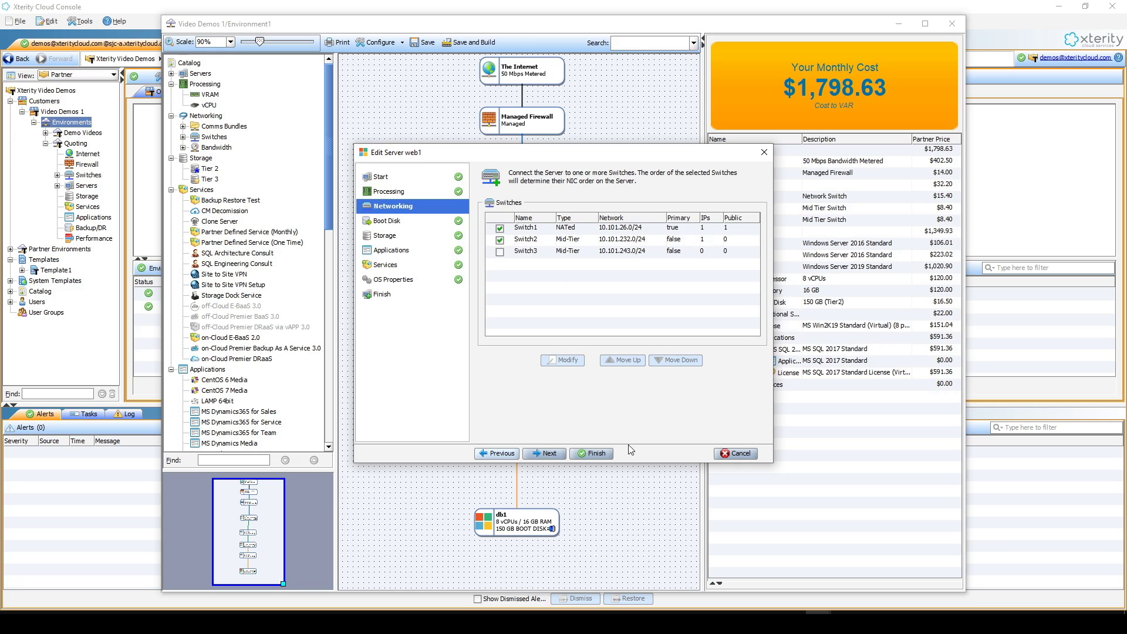
click(737, 453)
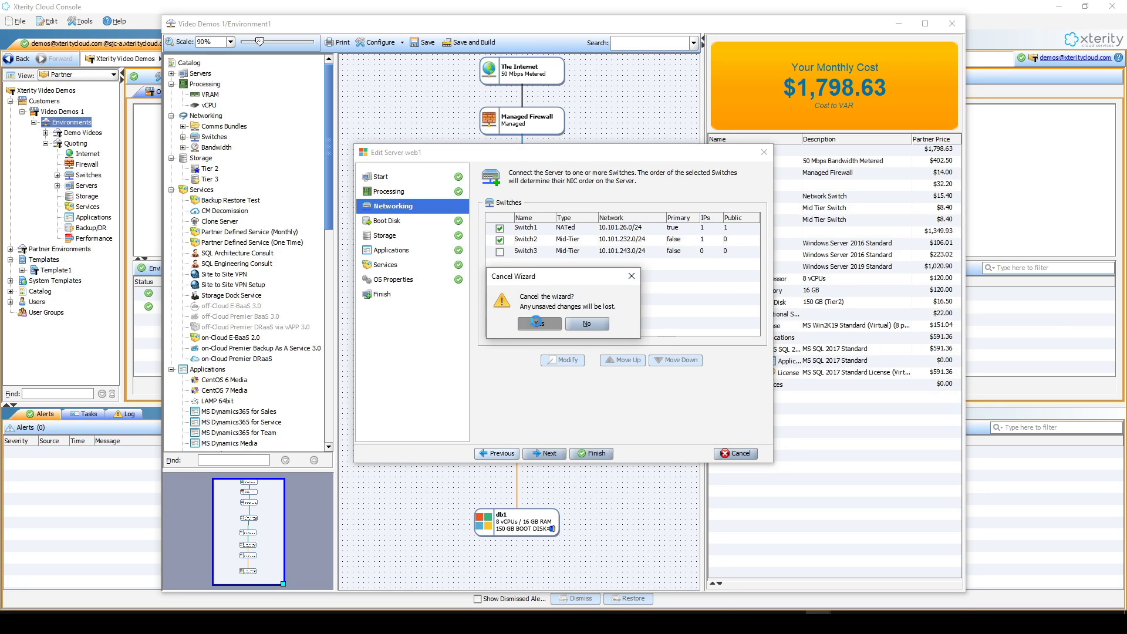
click(535, 324)
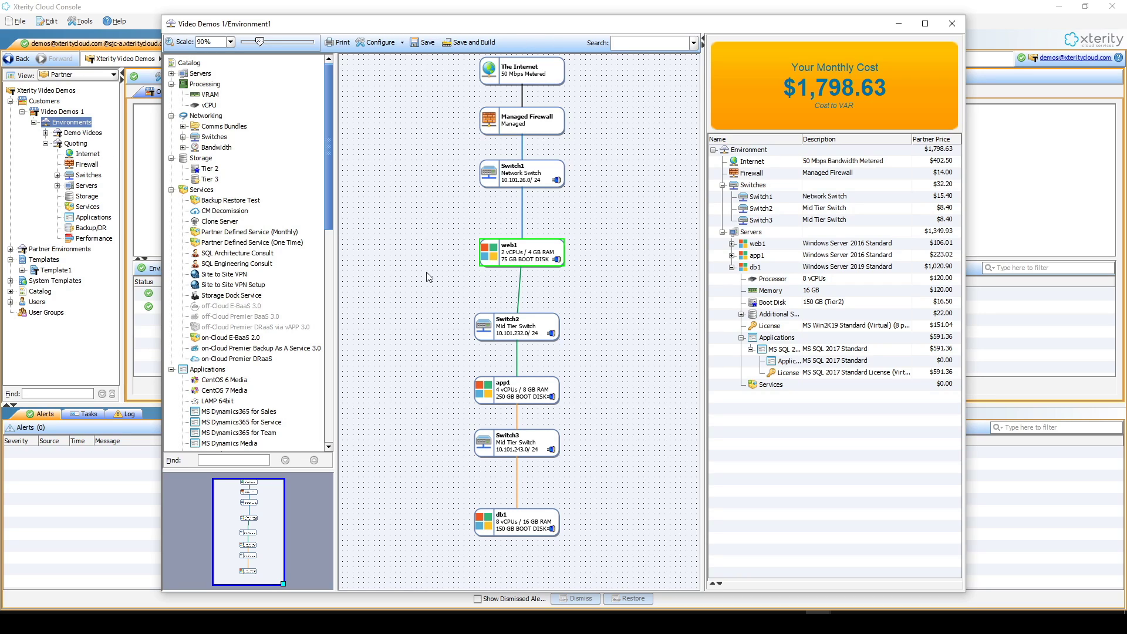
- Edit web1's processing options, setting it to 4 vCPUs and 8 GB of memory, and finish the server wizard
double_click(515, 252)
click(384, 191)
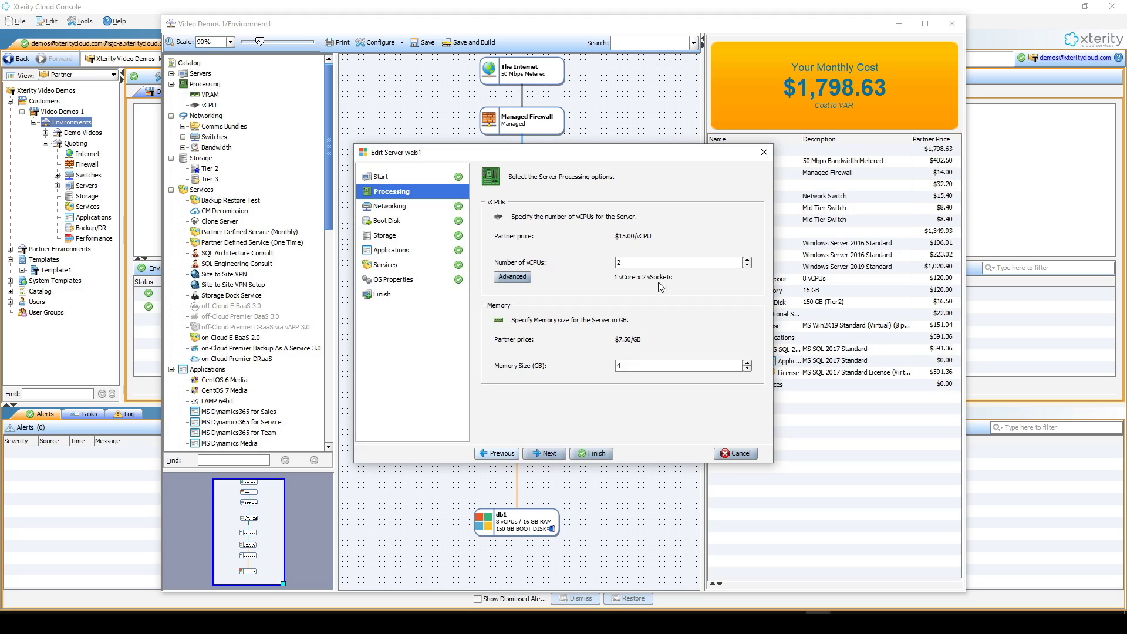
click(747, 259)
click(748, 260)
click(605, 453)
click(535, 457)
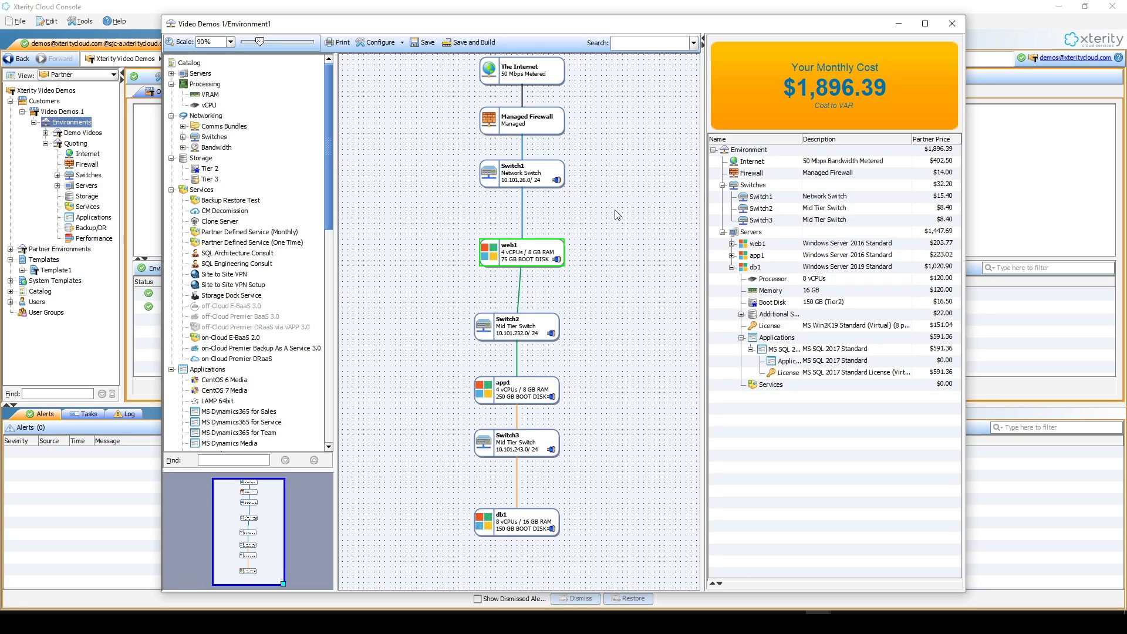
- Bring up the environment's save prompt to view its Generate Quotation option and decline saving
click(427, 44)
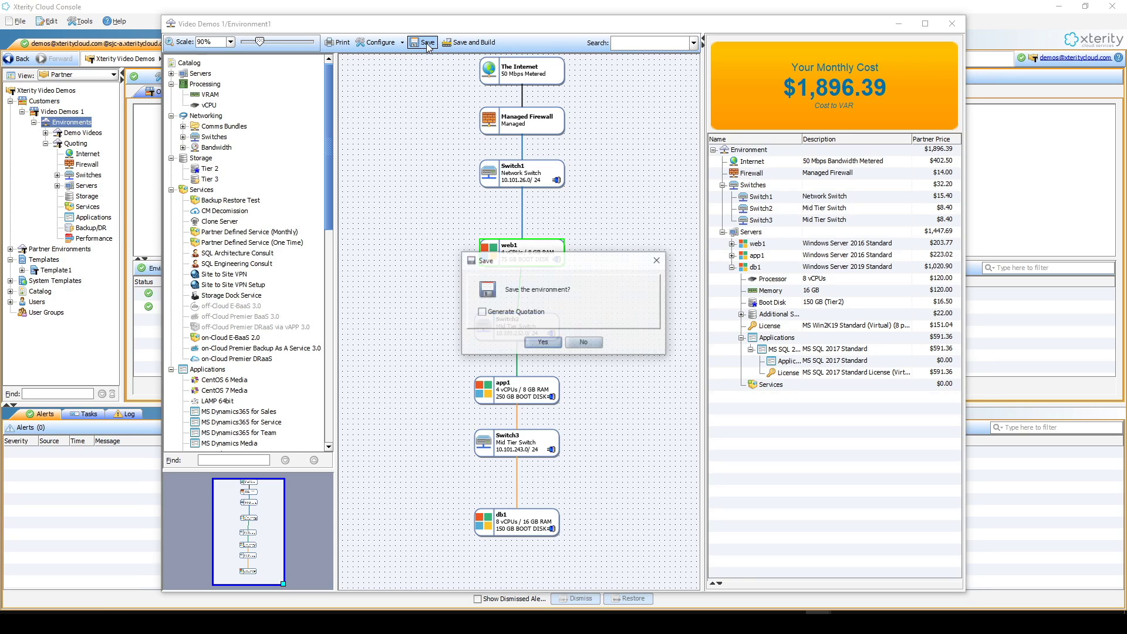
click(592, 346)
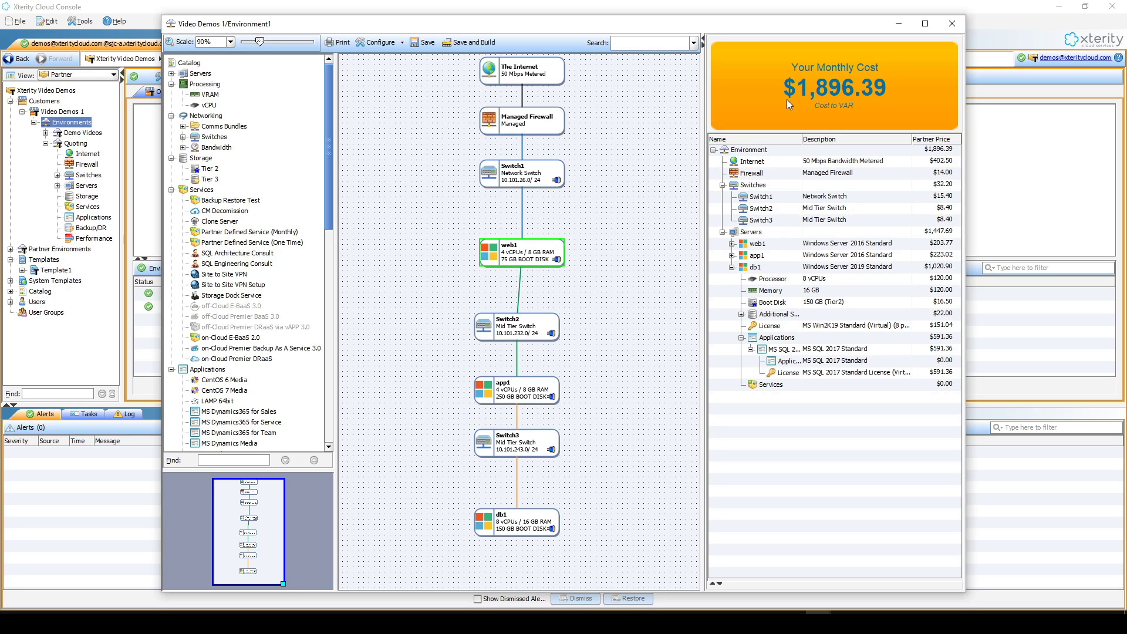